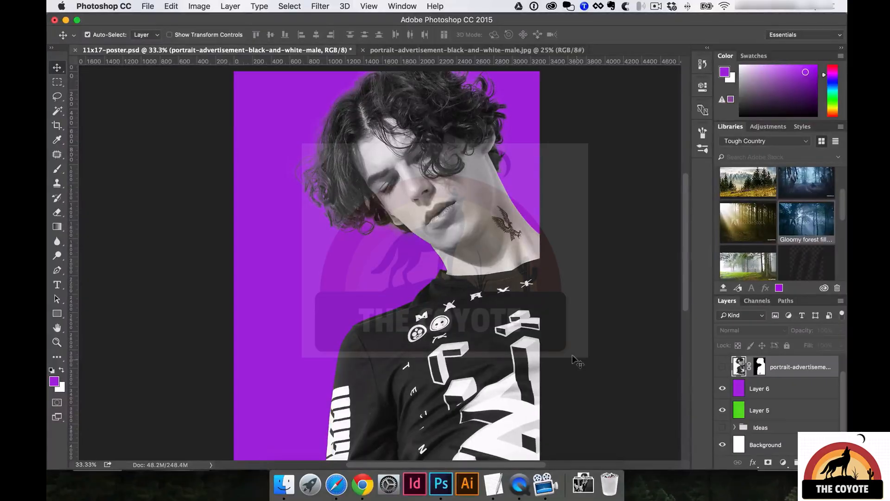
Briefly show, then hide again, the masked portrait layer with its halo.
{"action": "scroll", "coordinate": [736, 367], "scroll_direction": "up", "scroll_amount": 1}
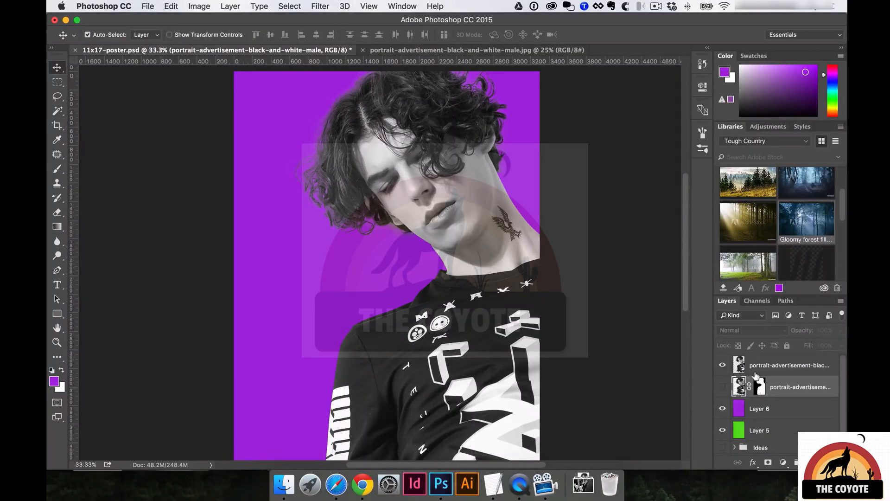
{"action": "left_click", "coordinate": [722, 387]}
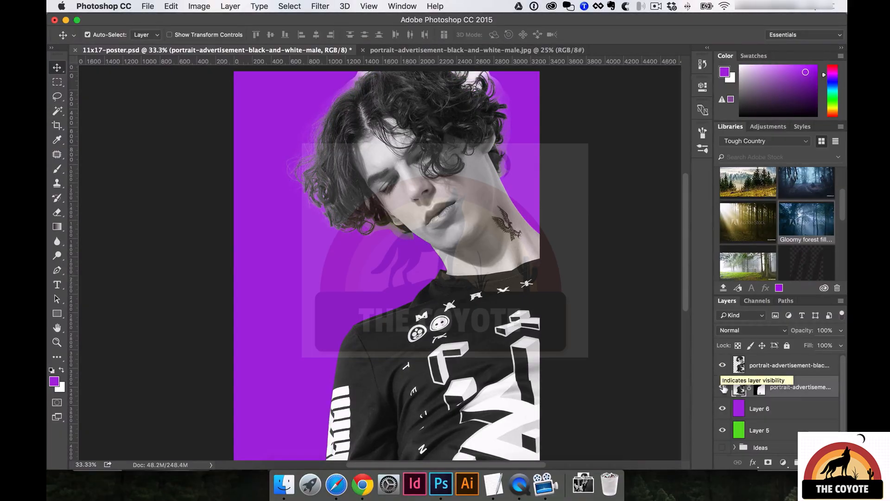
{"action": "left_click", "coordinate": [722, 386]}
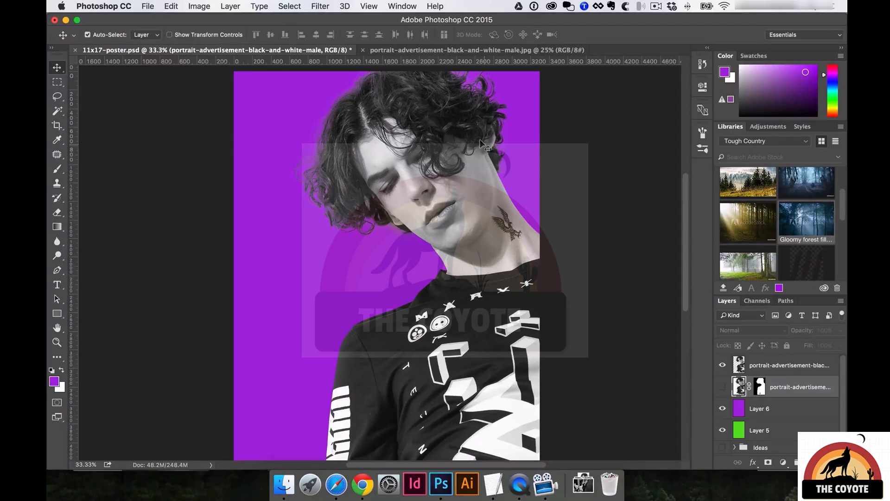
{"action": "key", "text": "t"}
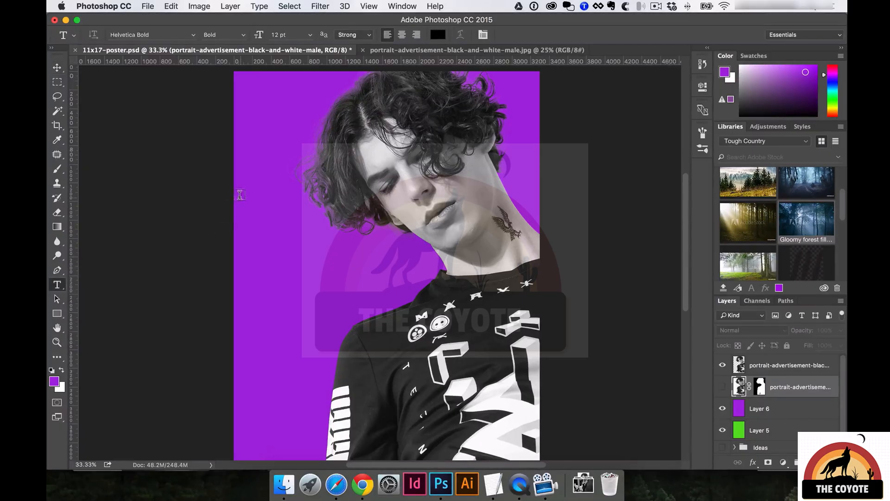
{"action": "left_click", "coordinate": [255, 240]}
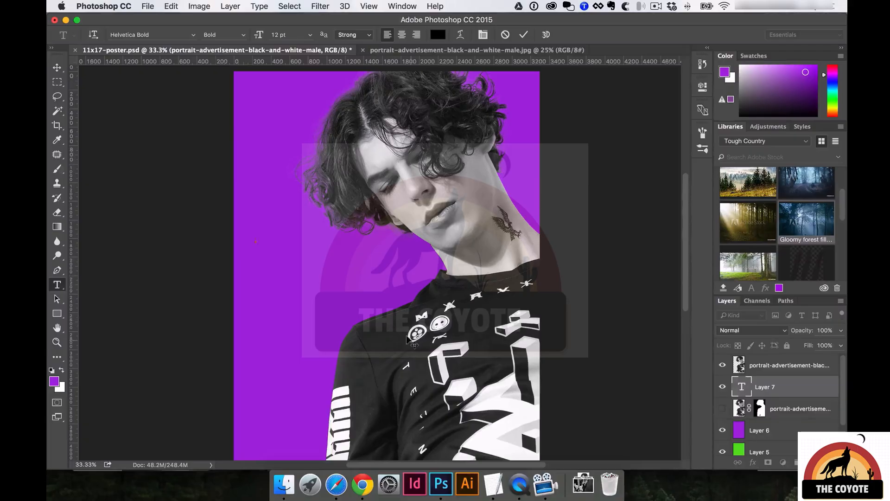
{"action": "left_click", "coordinate": [494, 484]}
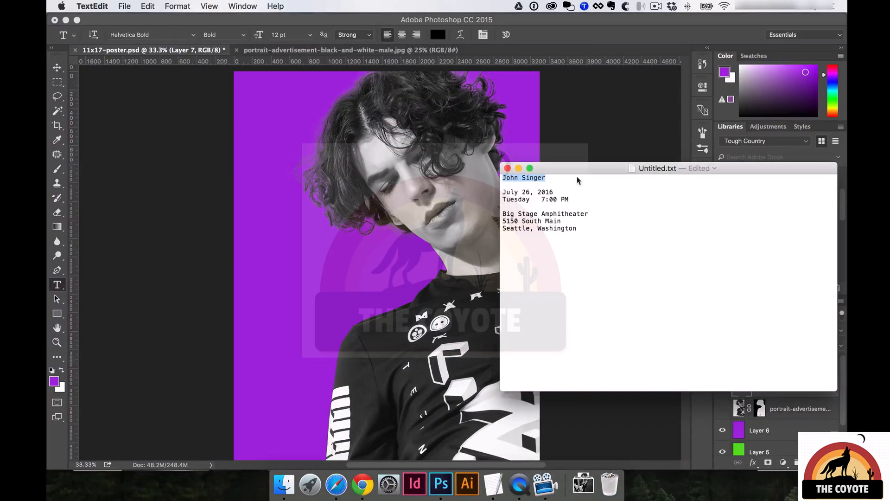
{"action": "key", "text": "super+c"}
{"action": "left_click", "coordinate": [322, 196]}
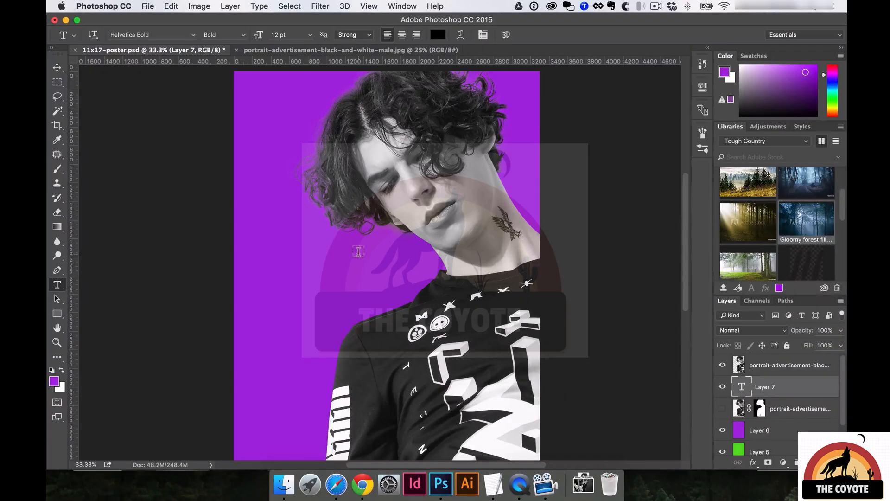
{"action": "key", "text": "super+v"}
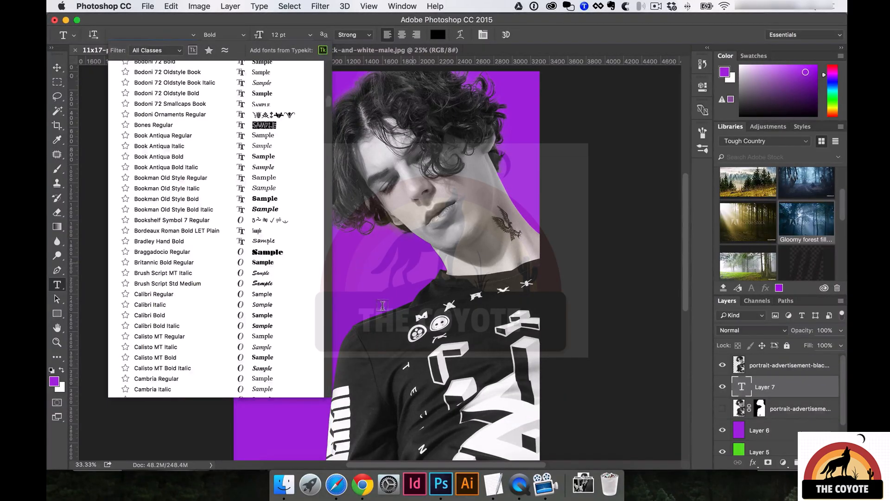
{"action": "key", "text": "Escape"}
{"action": "key", "text": "Escape"}
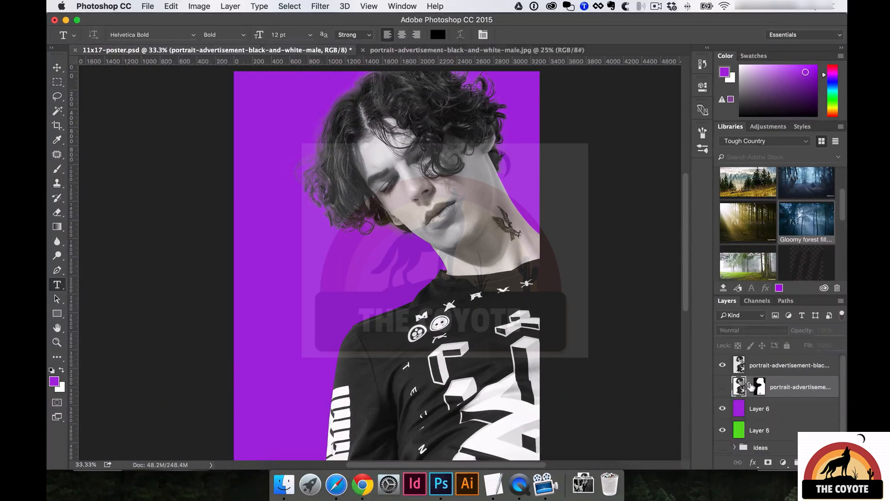
{"action": "left_click", "coordinate": [266, 258]}
{"action": "key", "text": "super+v"}
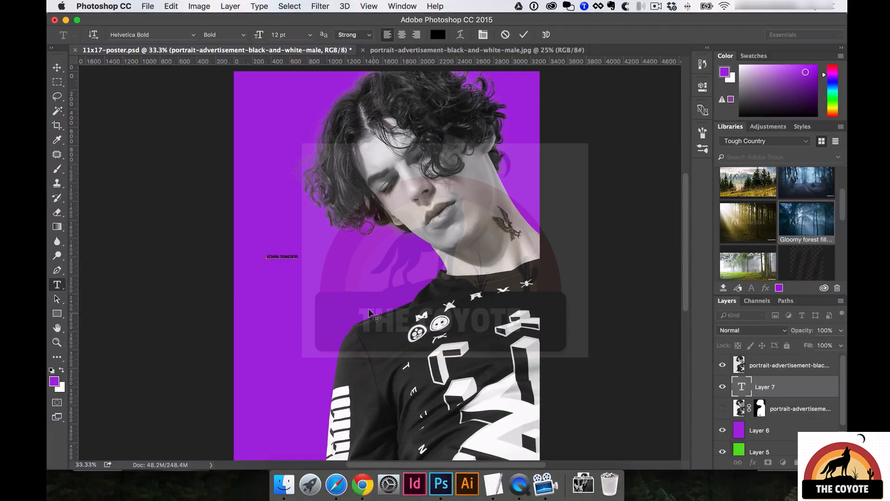
{"action": "key", "text": "super+Return"}
{"action": "key", "text": "v"}
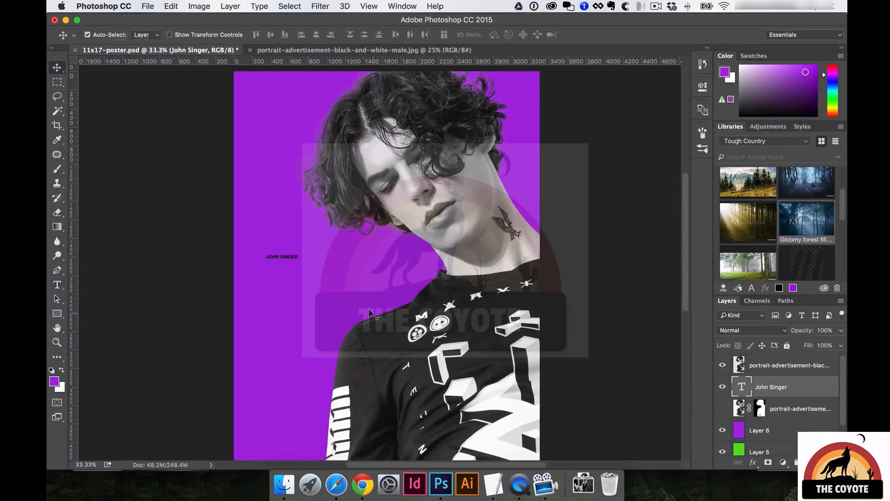
{"action": "double_click", "coordinate": [288, 257]}
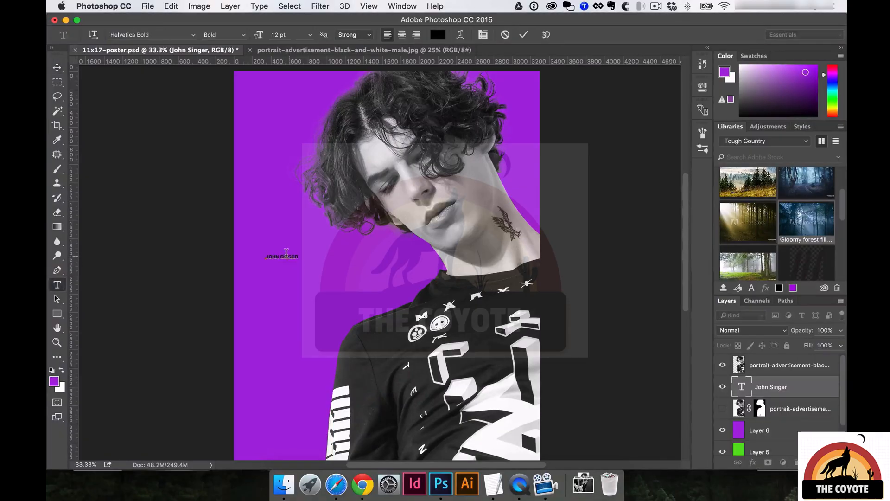
Commit the name text, then try enlarging it and undo the resize.
{"action": "left_click", "coordinate": [288, 256]}
{"action": "key", "text": "super+Return"}
{"action": "key", "text": "super+t"}
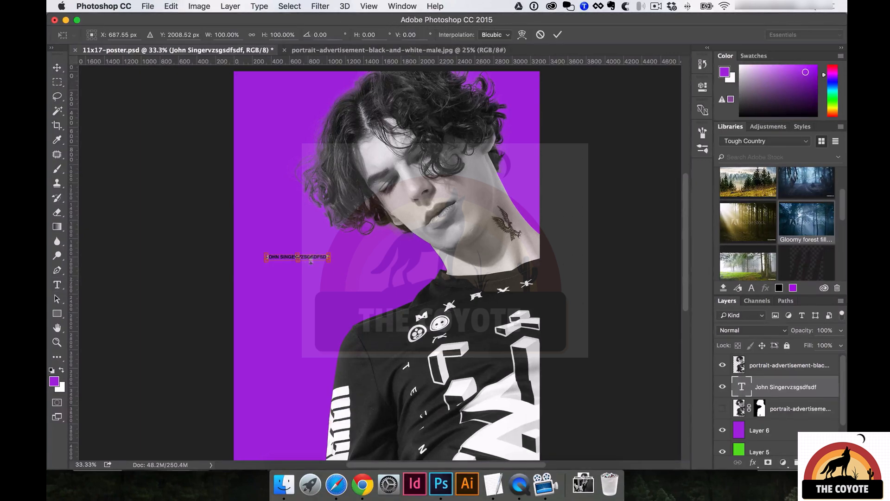
{"action": "left_click_drag", "start_coordinate": [329, 261], "coordinate": [403, 259]}
{"action": "key", "text": "Return"}
{"action": "key", "text": "super+z"}
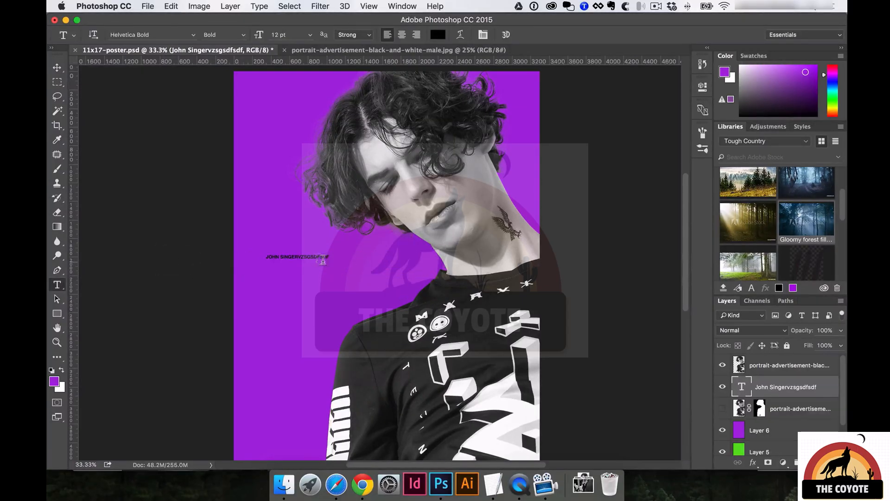
{"action": "left_click", "coordinate": [312, 256]}
{"action": "triple_click", "coordinate": [313, 256]}
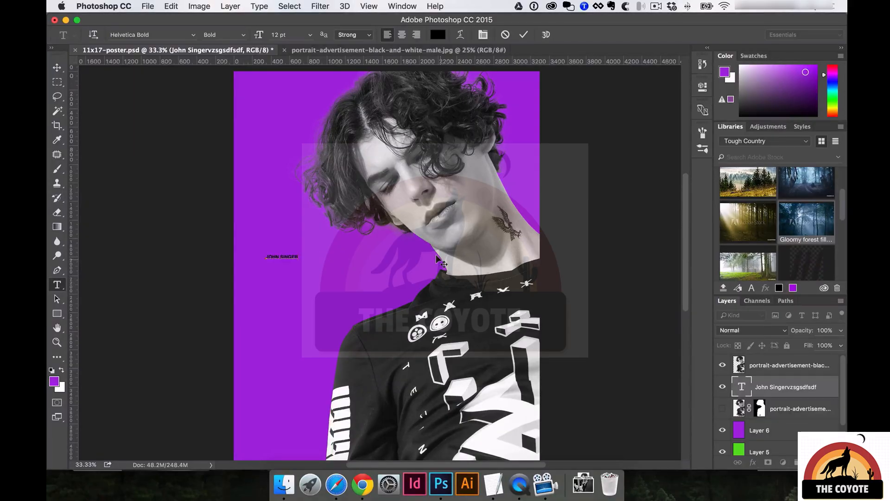
{"action": "left_click", "coordinate": [523, 35]}
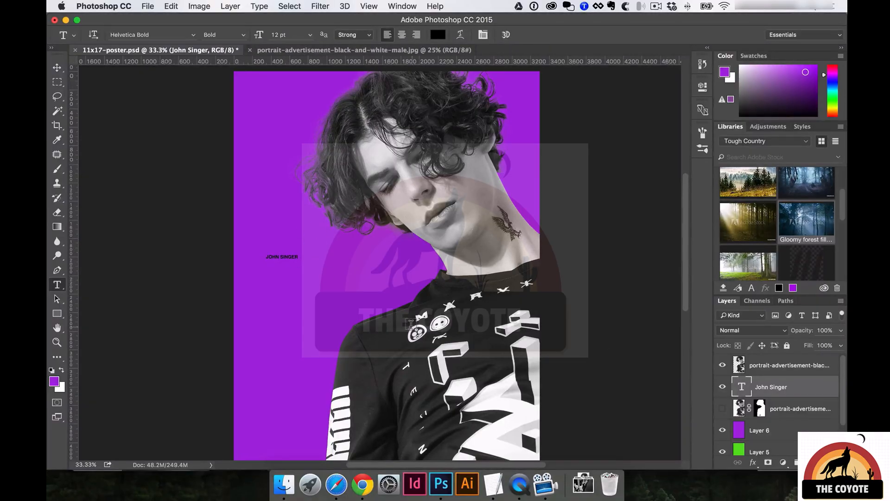
Reset the working colours to black and white with the Move tool active.
{"action": "key", "text": "v"}
{"action": "key", "text": "a"}
{"action": "key", "text": "s"}
{"action": "key", "text": "d"}
{"action": "key", "text": "v"}
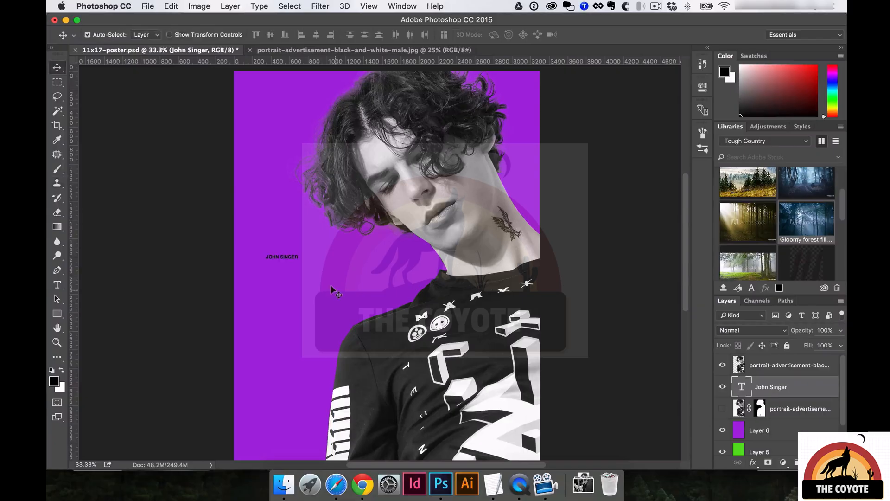
{"action": "left_click_drag", "start_coordinate": [279, 257], "coordinate": [301, 264]}
{"action": "key", "text": "super+t"}
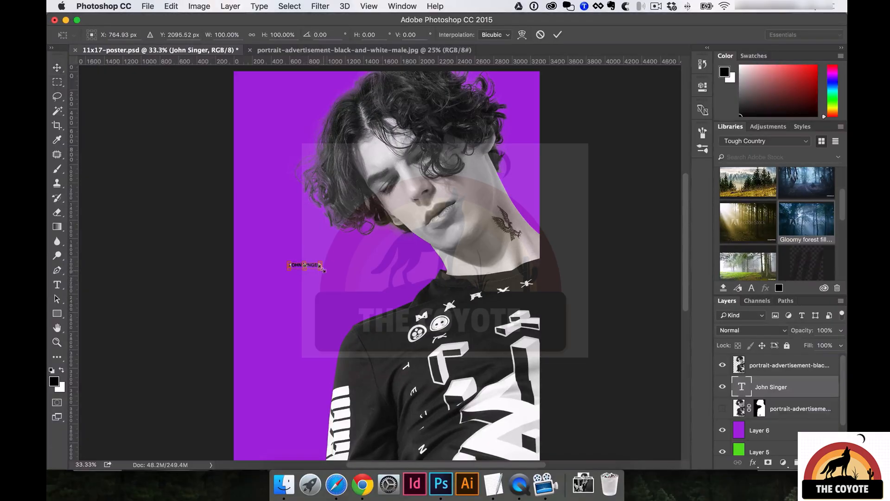
{"action": "left_click_drag", "start_coordinate": [322, 273], "coordinate": [360, 290]}
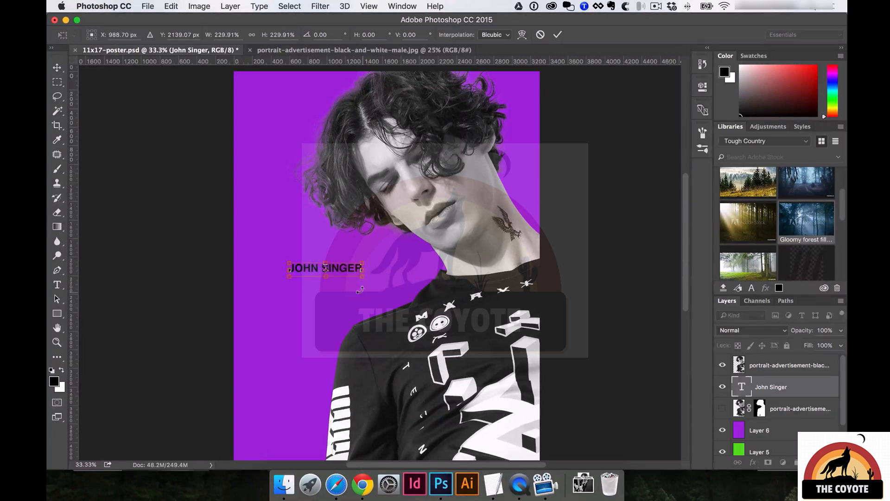
{"action": "left_click", "coordinate": [252, 35]}
{"action": "mouse_move", "coordinate": [362, 277]}
{"action": "left_mouse_down"}
{"action": "mouse_move", "coordinate": [410, 305]}
{"action": "mouse_move", "coordinate": [452, 271]}
{"action": "mouse_move", "coordinate": [388, 240]}
{"action": "mouse_move", "coordinate": [425, 309]}
{"action": "mouse_move", "coordinate": [366, 286]}
{"action": "mouse_move", "coordinate": [391, 297]}
{"action": "mouse_move", "coordinate": [373, 265]}
{"action": "left_mouse_up"}
{"action": "scroll", "coordinate": [288, 176], "scroll_direction": "down", "scroll_amount": 1}
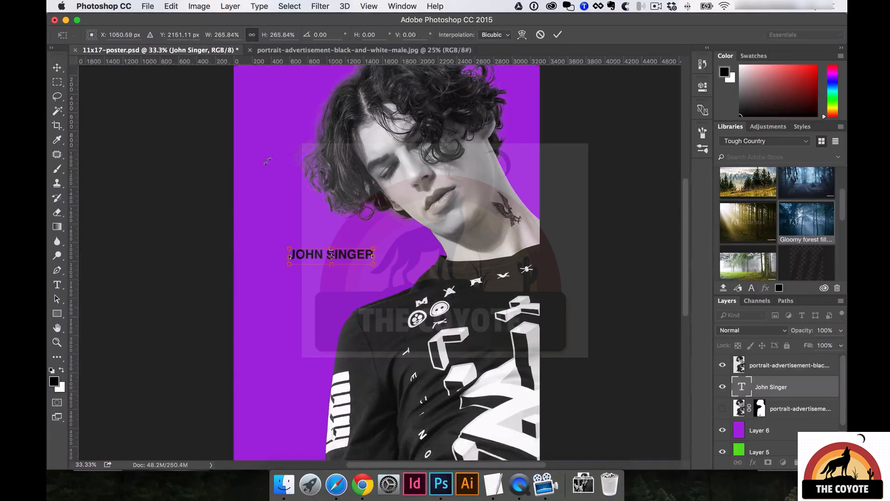
{"action": "left_click_drag", "start_coordinate": [201, 34], "coordinate": [232, 36]}
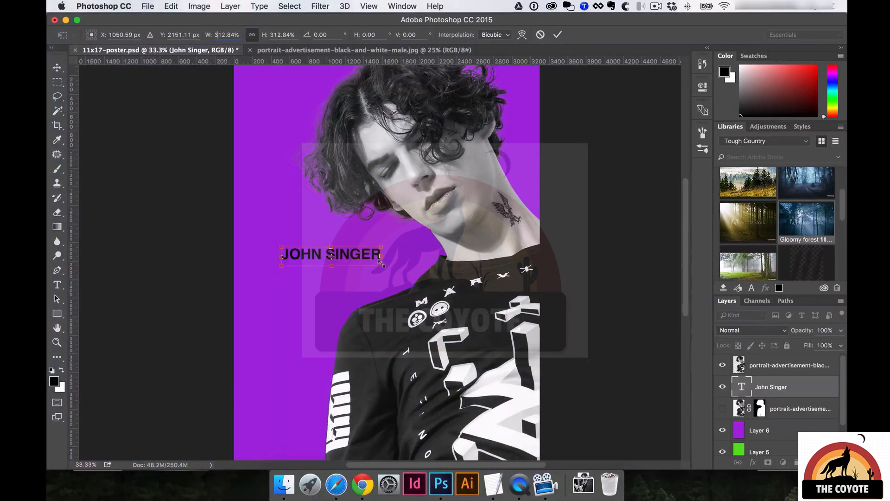
{"action": "left_click_drag", "start_coordinate": [375, 265], "coordinate": [435, 287]}
{"action": "key", "text": "Return"}
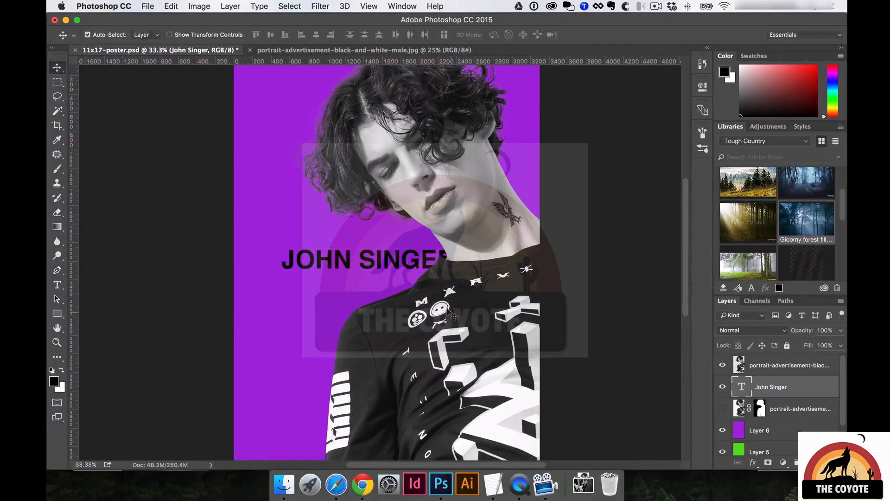
{"action": "key", "text": "t"}
{"action": "left_click", "coordinate": [335, 249]}
{"action": "key", "text": "super+a"}
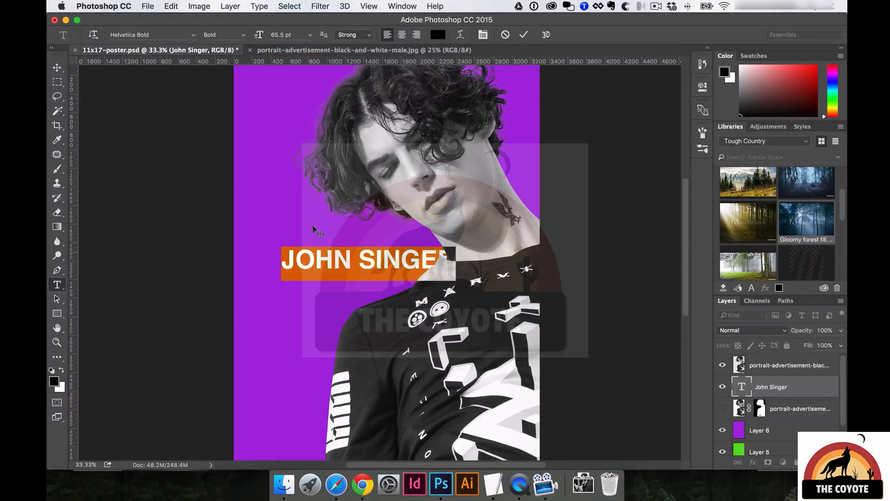
{"action": "left_click", "coordinate": [160, 34]}
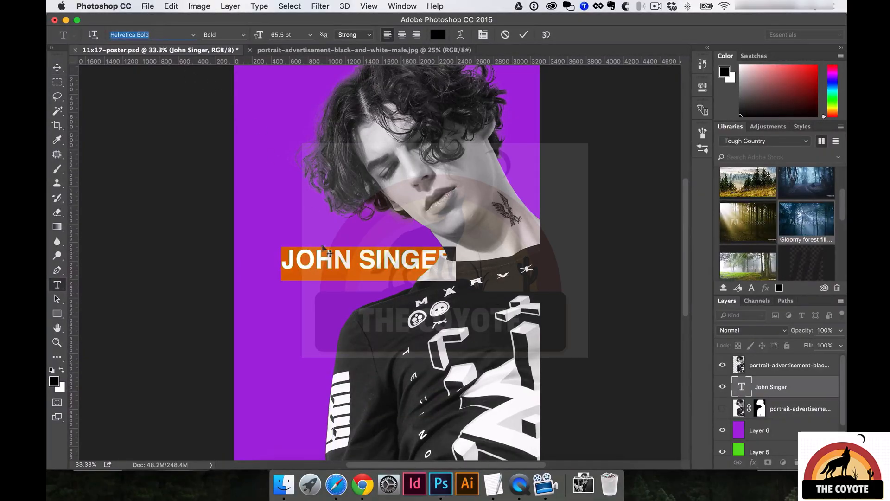
{"action": "left_click", "coordinate": [339, 263]}
{"action": "key", "text": "super+Return"}
{"action": "key", "text": "v"}
{"action": "left_click_drag", "start_coordinate": [339, 261], "coordinate": [303, 243]}
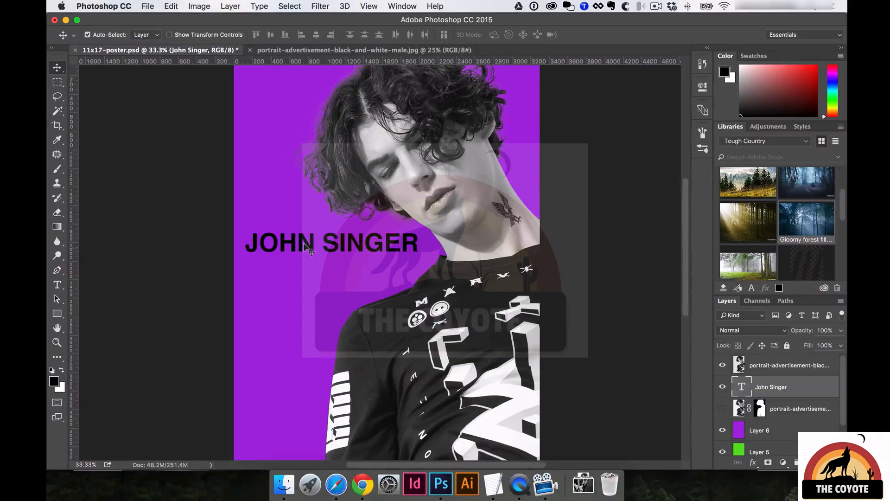
{"action": "left_click", "coordinate": [336, 485]}
Check Chrome's Netflix results for Helvetica, then return to the Photoshop poster.
{"action": "left_click", "coordinate": [361, 491]}
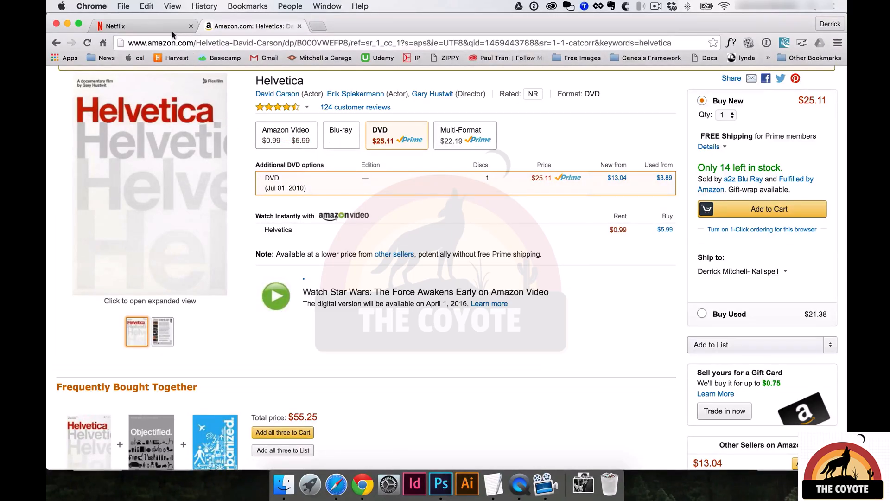
{"action": "left_click", "coordinate": [155, 26]}
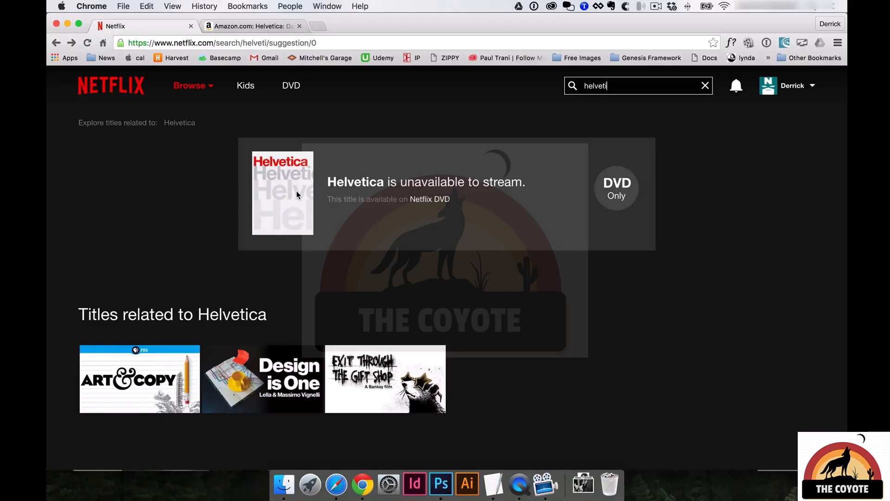
{"action": "mouse_move", "coordinate": [189, 90]}
{"action": "left_click", "coordinate": [363, 485]}
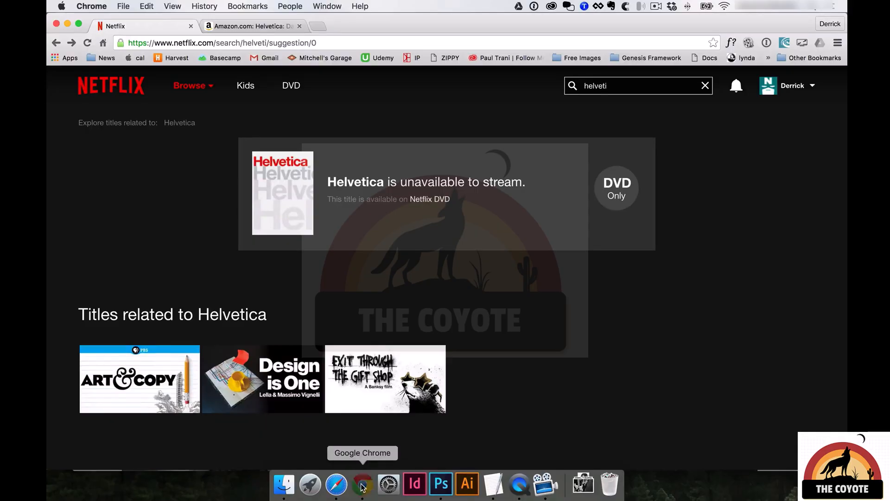
{"action": "left_click", "coordinate": [440, 486]}
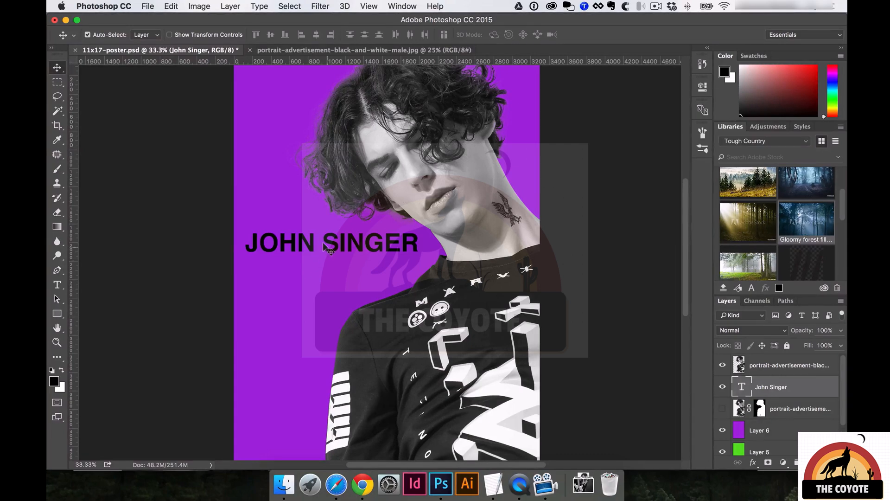
Break the title onto two lines, JOHN above SINGER.
{"action": "key", "text": "t"}
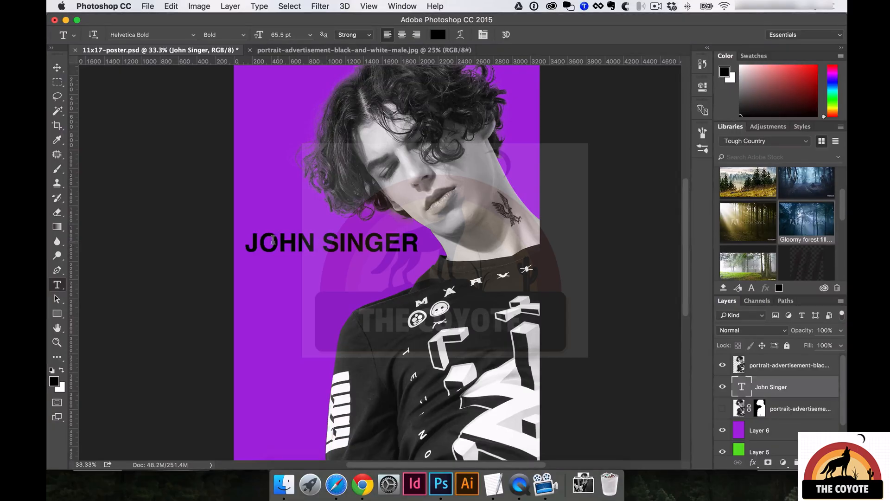
{"action": "left_click_drag", "start_coordinate": [321, 241], "coordinate": [311, 242]}
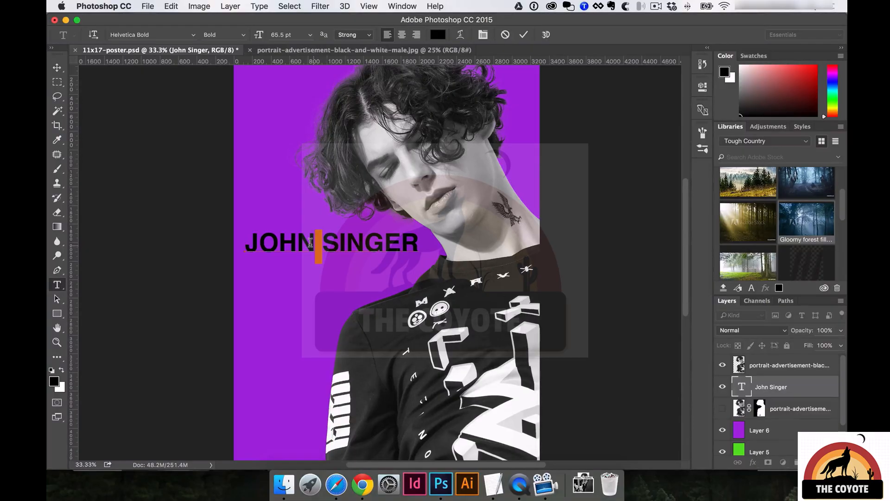
{"action": "key", "text": "Return"}
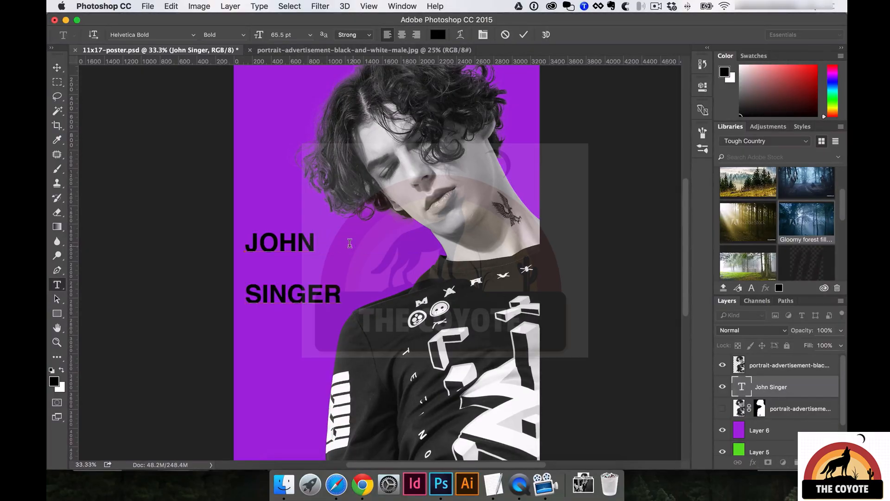
Tighten the title's line spacing so SINGER sits close under JOHN, then commit.
{"action": "key", "text": "super+a"}
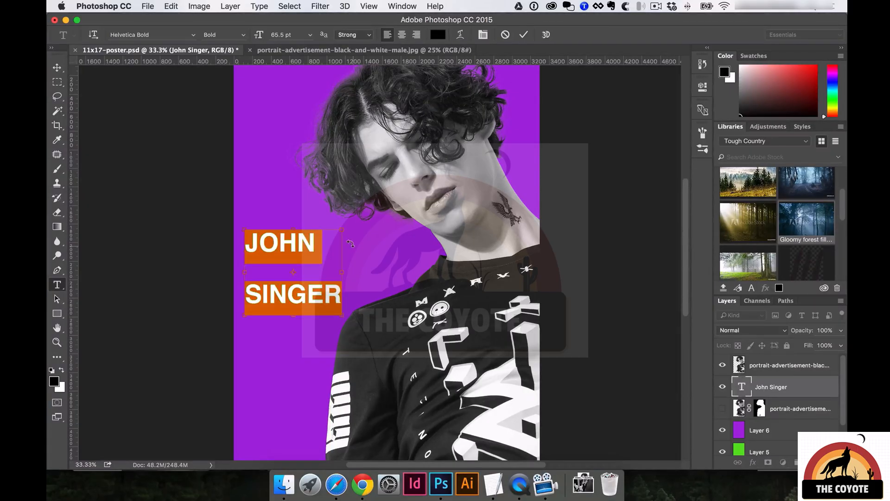
{"action": "key", "text": "alt+Up"}
{"action": "key", "text": "alt+Up"}
{"action": "key", "text": "alt+Up"}
{"action": "key", "text": "alt+Up"}
{"action": "key", "text": "alt+Up"}
{"action": "key", "text": "alt+Up"}
{"action": "key", "text": "alt+Up"}
{"action": "key", "text": "alt+Up"}
{"action": "key", "text": "alt+Down"}
{"action": "key", "text": "alt+Down"}
{"action": "key", "text": "alt+Down"}
{"action": "key", "text": "alt+Down"}
{"action": "key", "text": "alt+Down"}
{"action": "key", "text": "alt+Down"}
{"action": "key", "text": "alt+Down"}
{"action": "key", "text": "alt+Down"}
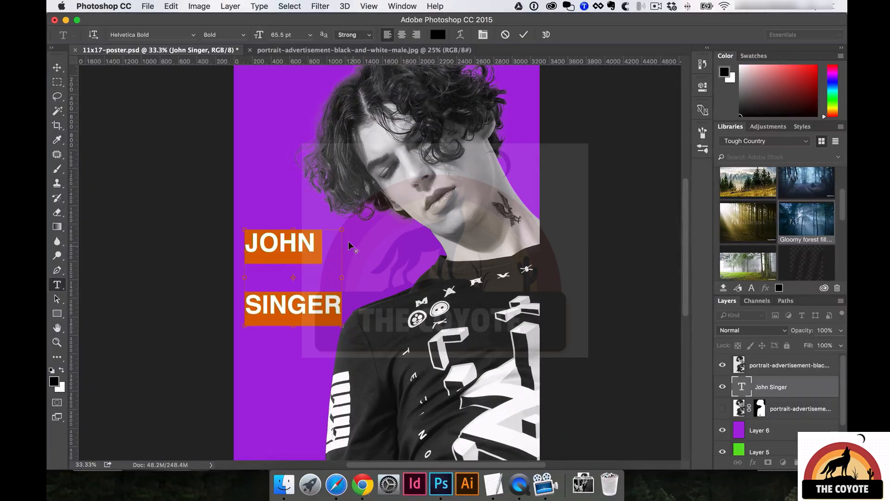
{"action": "key", "text": "Escape"}
{"action": "key", "text": "alt+super+Up"}
{"action": "key", "text": "alt+super+Up"}
{"action": "key", "text": "alt+super+Down"}
{"action": "key", "text": "alt+super+Down"}
{"action": "key", "text": "alt+super+Down"}
{"action": "key", "text": "alt+super+Up"}
{"action": "key", "text": "alt+super+Up"}
{"action": "key", "text": "alt+super+Up"}
{"action": "key", "text": "alt+super+Up"}
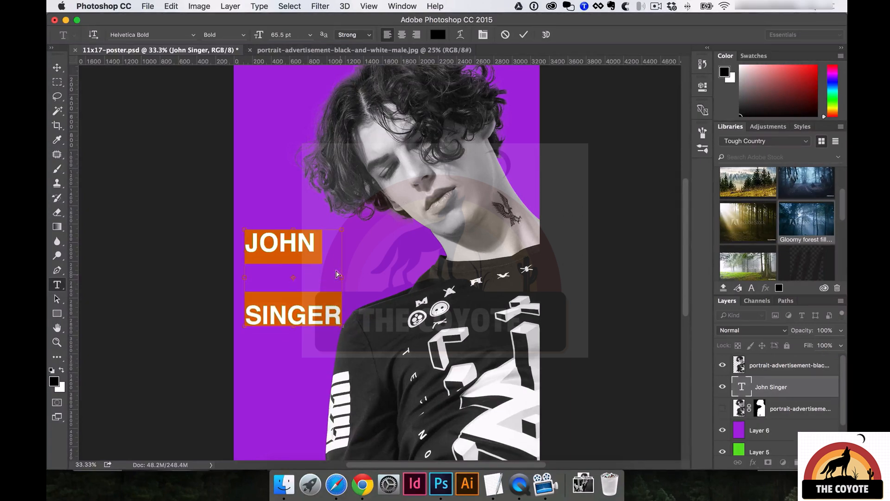
{"action": "key", "text": "alt+super+Down"}
{"action": "key", "text": "alt+super+Down"}
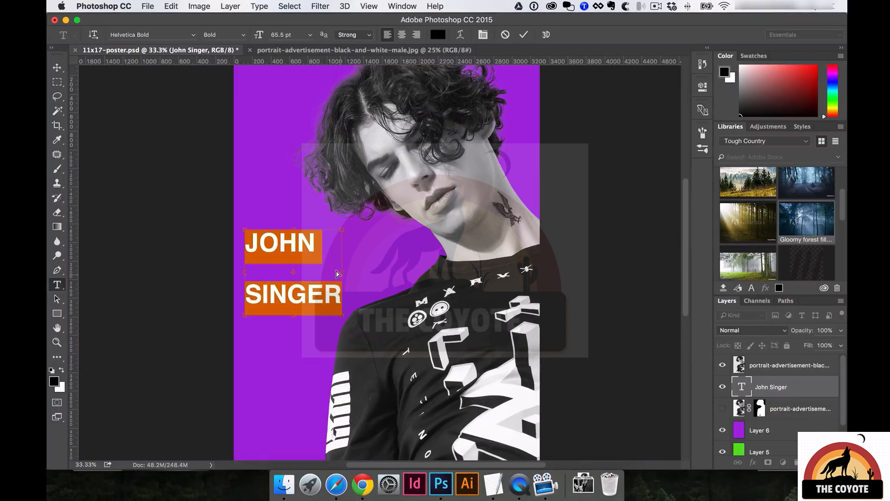
{"action": "key", "text": "alt+super+Up"}
{"action": "key", "text": "alt+super+Up"}
{"action": "key", "text": "alt+super+Down"}
{"action": "key", "text": "alt+super+Down"}
{"action": "key", "text": "alt+super+Down"}
{"action": "key", "text": "alt+super+Down"}
{"action": "key", "text": "alt+super+Up"}
{"action": "key", "text": "alt+super+Up"}
{"action": "key", "text": "alt+super+Down"}
{"action": "key", "text": "alt+super+Down"}
{"action": "key", "text": "alt+super+Down"}
{"action": "key", "text": "alt+super+Up"}
{"action": "key", "text": "alt+super+Up"}
{"action": "key", "text": "alt+super+Up"}
{"action": "key", "text": "alt+super+Up"}
{"action": "key", "text": "alt+super+Up"}
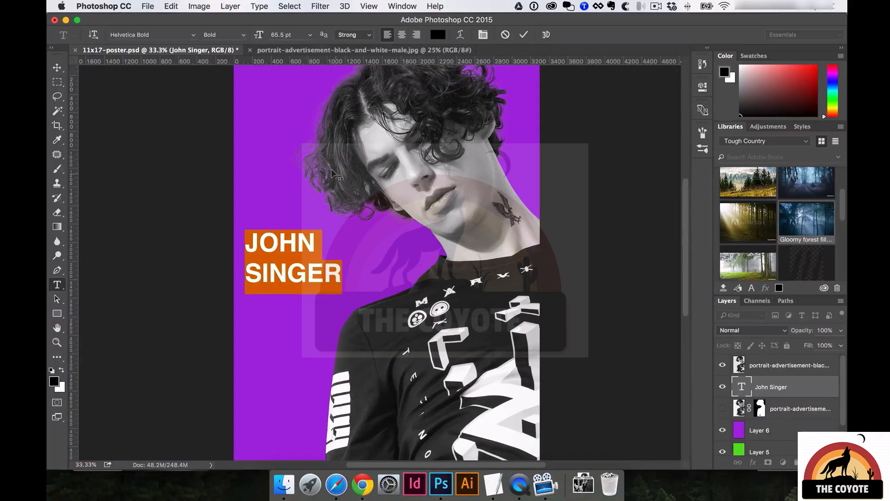
{"action": "key", "text": "super+Return"}
Open the Character panel and scrub the title's leading to 49.01 pt.
{"action": "left_click", "coordinate": [402, 6]}
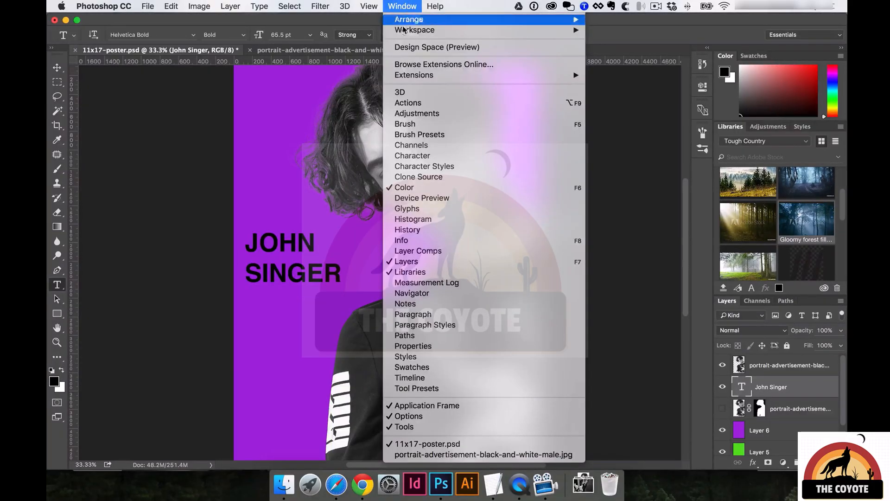
{"action": "left_click", "coordinate": [418, 156]}
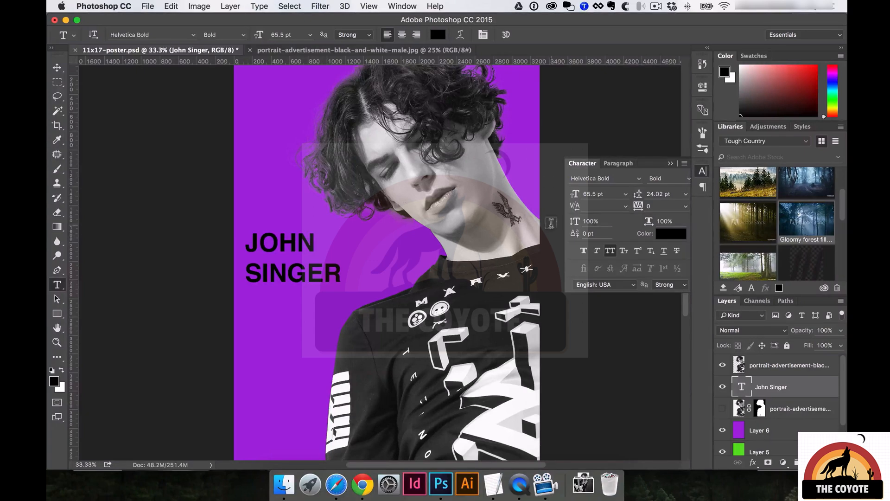
{"action": "left_click_drag", "start_coordinate": [637, 193], "coordinate": [296, 244]}
{"action": "left_click_drag", "start_coordinate": [636, 194], "coordinate": [644, 193]}
Select both title lines and step the leading down to 21.72 pt.
{"action": "double_click", "coordinate": [270, 240]}
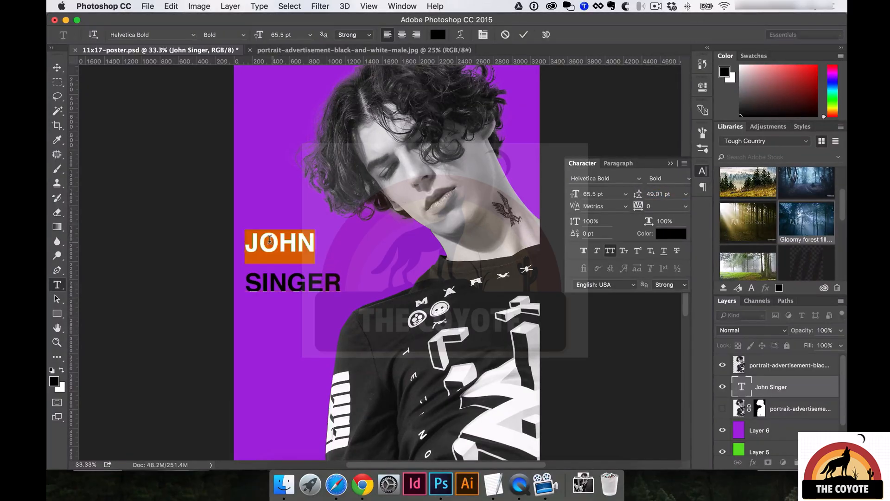
{"action": "key", "text": "super+a"}
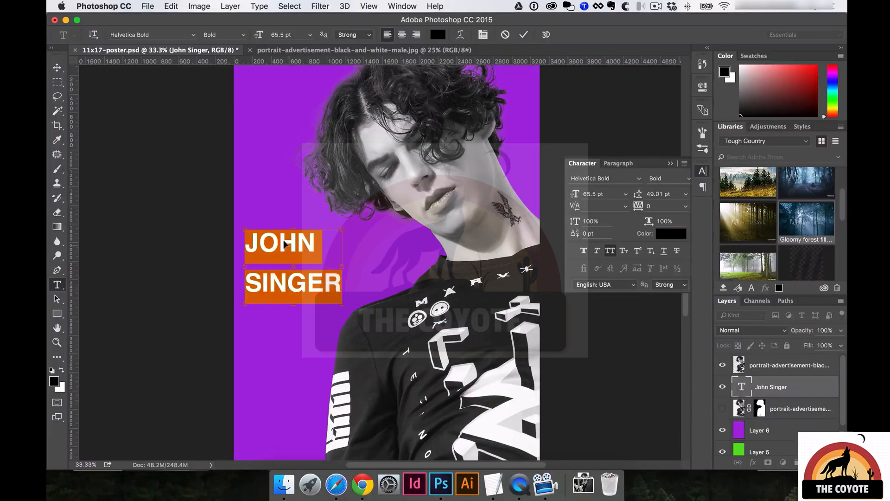
{"action": "key", "text": "alt+super+Down"}
{"action": "key", "text": "alt+super+Down"}
{"action": "key", "text": "alt+super+Down"}
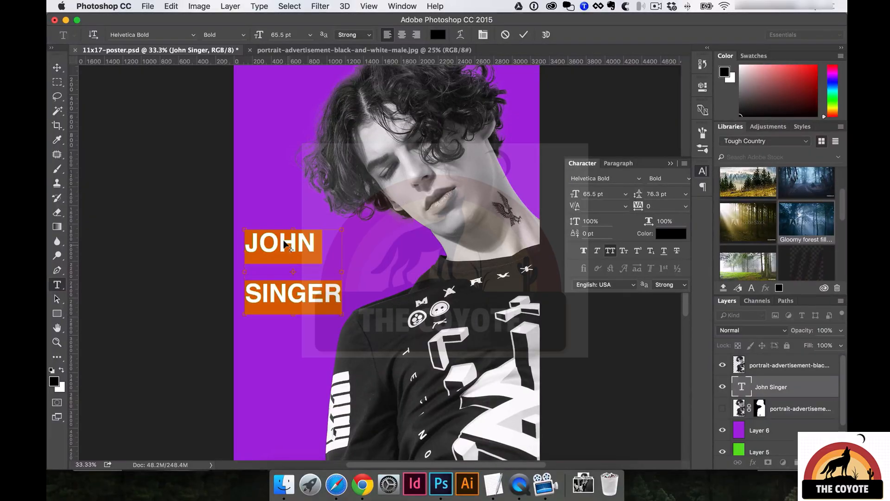
{"action": "key", "text": "alt+super+Up"}
{"action": "key", "text": "alt+super+Up"}
{"action": "key", "text": "alt+super+Up"}
{"action": "key", "text": "alt+super+Down"}
{"action": "key", "text": "alt+super+Down"}
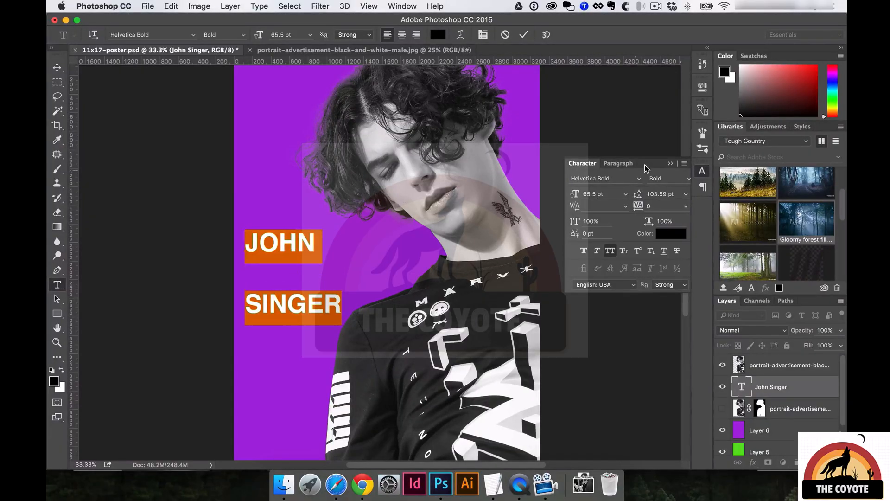
{"action": "key", "text": "alt+super+Up"}
{"action": "key", "text": "alt+super+Up"}
{"action": "key", "text": "alt+super+Up"}
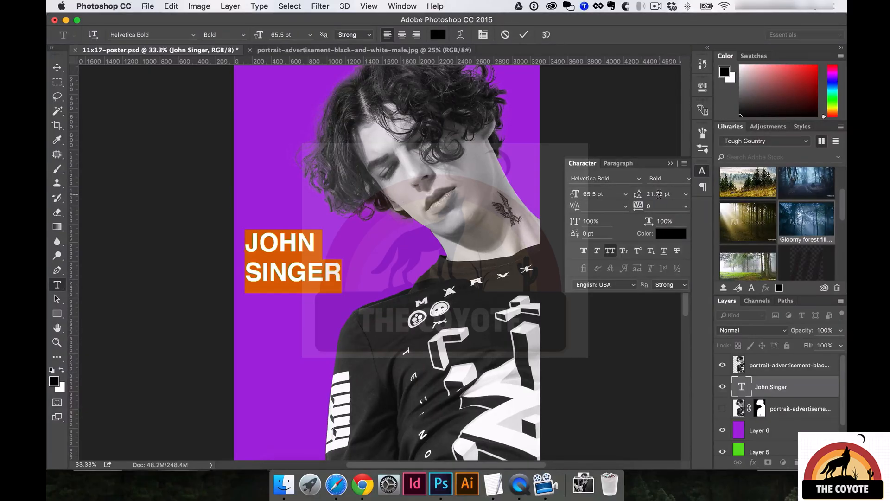
Toggle All Caps off and back on, then commit the title edit.
{"action": "left_click", "coordinate": [610, 251]}
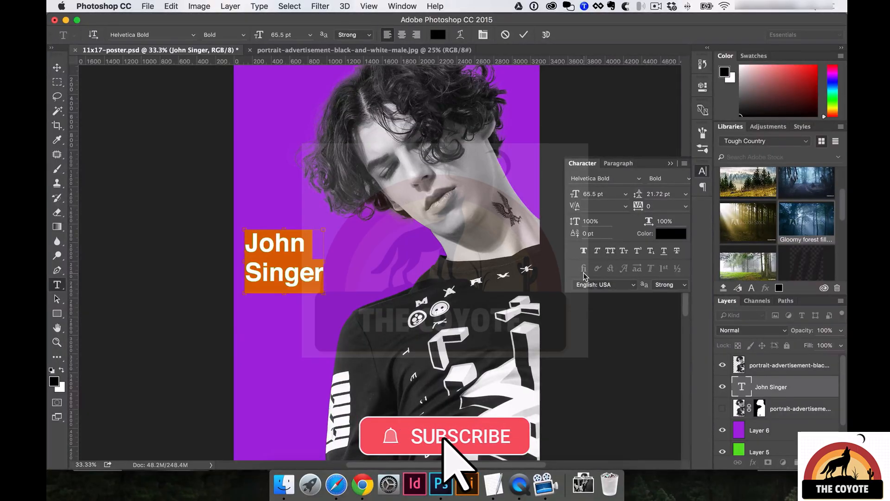
{"action": "key", "text": "shift+super+k"}
{"action": "key", "text": "shift+super+k"}
{"action": "key", "text": "shift+super+k"}
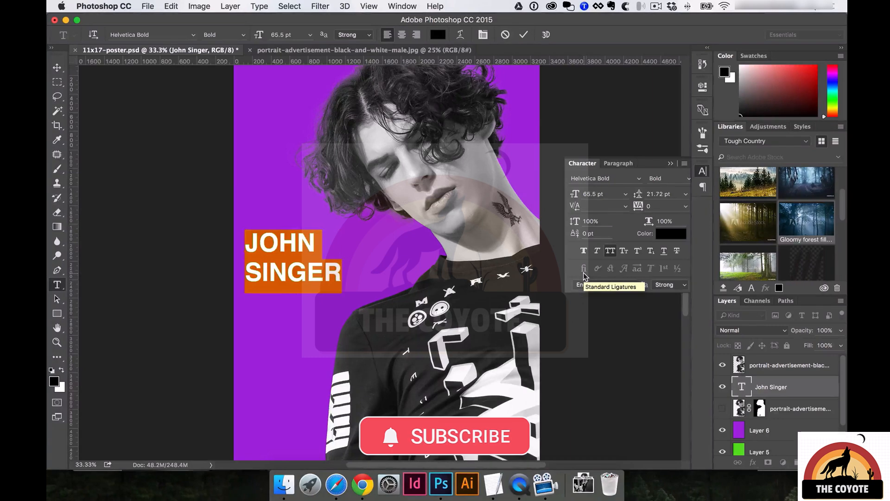
{"action": "left_click", "coordinate": [609, 253]}
{"action": "left_click", "coordinate": [608, 253]}
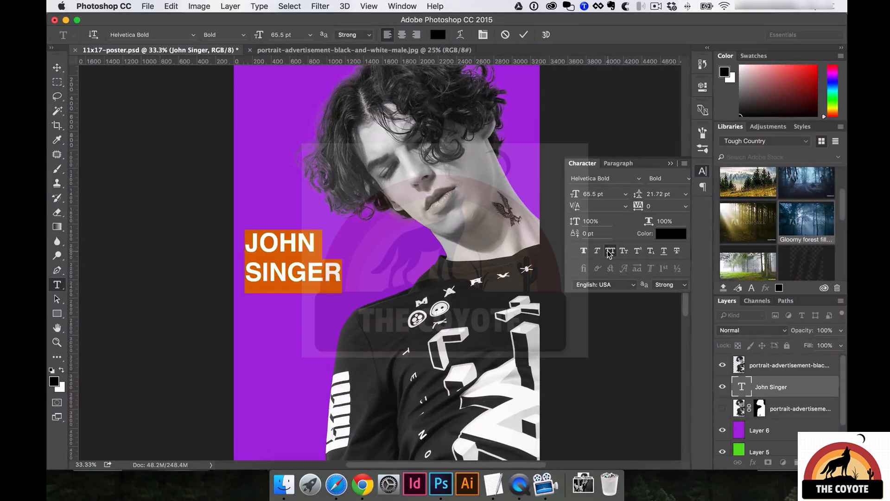
{"action": "key", "text": "super+Return"}
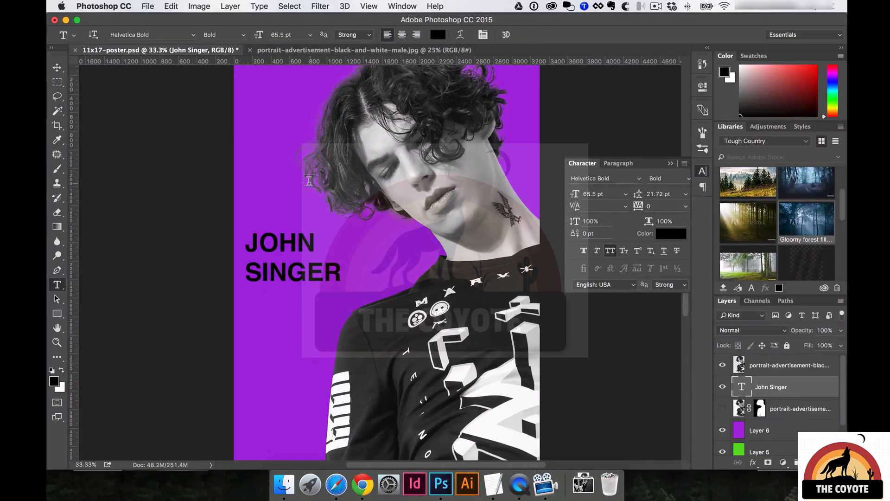
Enlarge the title to 124.65 pt and nudge it upward.
{"action": "key", "text": "super+t"}
{"action": "left_click_drag", "start_coordinate": [339, 293], "coordinate": [431, 350]}
{"action": "key", "text": "Return"}
{"action": "key", "text": "shift+Up"}
{"action": "key", "text": "shift+Up"}
{"action": "key", "text": "shift+Up"}
{"action": "key", "text": "shift+Up"}
{"action": "key", "text": "shift+Up"}
{"action": "key", "text": "shift+Up"}
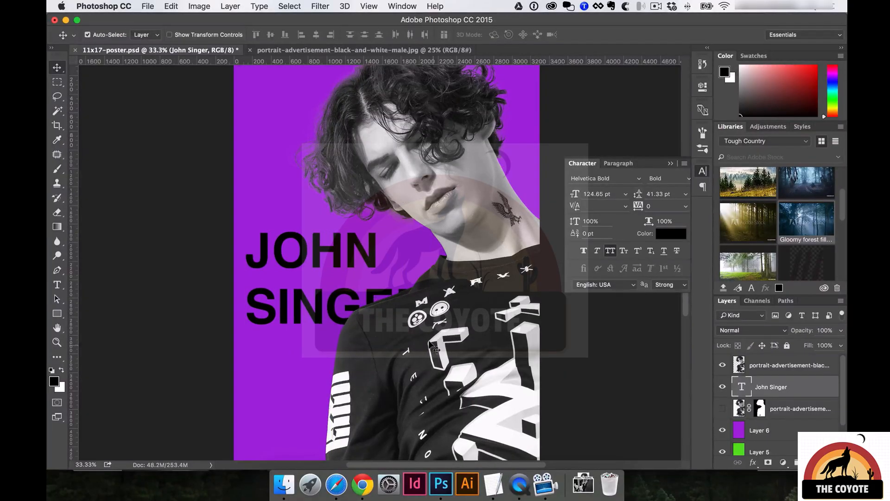
{"action": "key", "text": "t"}
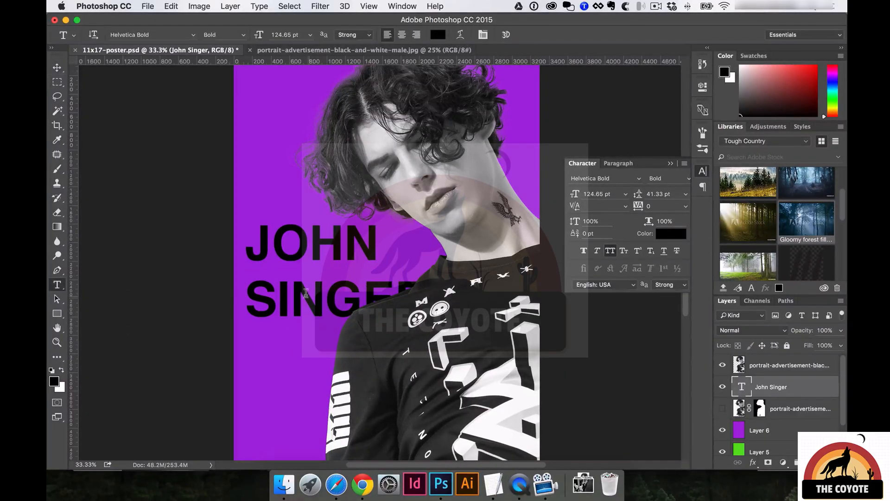
Set the headline's leading to 0.02 pt in the Character panel and commit.
{"action": "left_click", "coordinate": [314, 292]}
{"action": "key", "text": "super+a"}
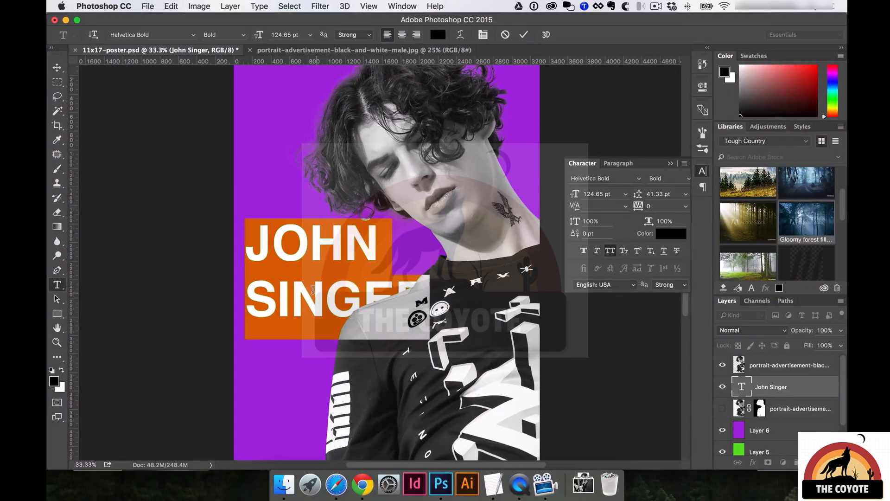
{"action": "left_click", "coordinate": [651, 191]}
{"action": "key", "text": "Down"}
{"action": "key", "text": "Down"}
{"action": "key", "text": "Down"}
{"action": "key", "text": "Down"}
{"action": "key", "text": "Down"}
{"action": "key", "text": "Down"}
{"action": "key", "text": "Down"}
{"action": "key", "text": "Down"}
{"action": "key", "text": "Down"}
{"action": "key", "text": "Down"}
{"action": "key", "text": "Down"}
{"action": "key", "text": "Down"}
{"action": "key", "text": "Down"}
{"action": "key", "text": "Down"}
{"action": "key", "text": "Down"}
{"action": "key", "text": "Down"}
{"action": "key", "text": "Down"}
{"action": "key", "text": "Down"}
{"action": "key", "text": "Down"}
{"action": "key", "text": "Down"}
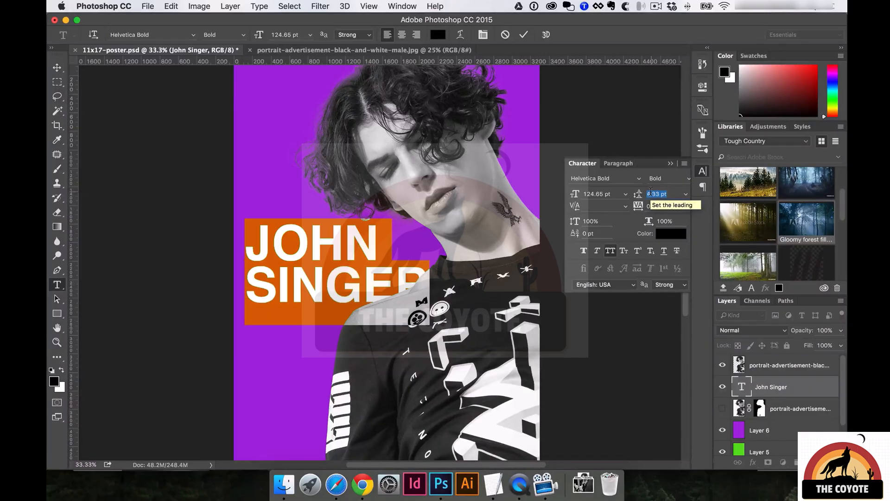
{"action": "key", "text": "Up"}
{"action": "key", "text": "Up"}
{"action": "key", "text": "Up"}
{"action": "key", "text": "Up"}
{"action": "key", "text": "Up"}
{"action": "key", "text": "Up"}
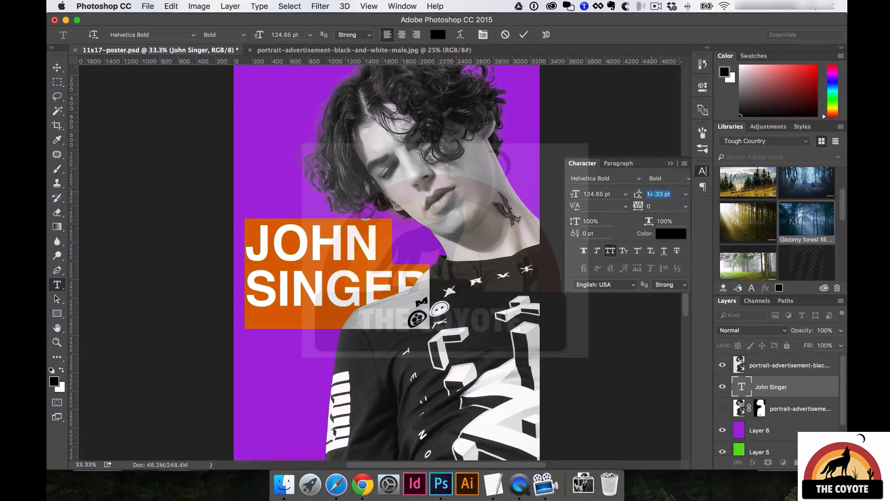
{"action": "key", "text": "Up"}
{"action": "key", "text": "Up"}
{"action": "key", "text": "Up"}
{"action": "key", "text": "Up"}
{"action": "key", "text": "Up"}
{"action": "key", "text": "Up"}
{"action": "key", "text": "Up"}
{"action": "key", "text": "Up"}
{"action": "key", "text": "Up"}
{"action": "key", "text": "Up"}
{"action": "key", "text": "Up"}
{"action": "key", "text": "Up"}
{"action": "key", "text": "Up"}
{"action": "key", "text": "Up"}
{"action": "key", "text": "Up"}
{"action": "key", "text": "Up"}
{"action": "key", "text": "Up"}
{"action": "key", "text": "Up"}
{"action": "key", "text": "Up"}
{"action": "key", "text": "Up"}
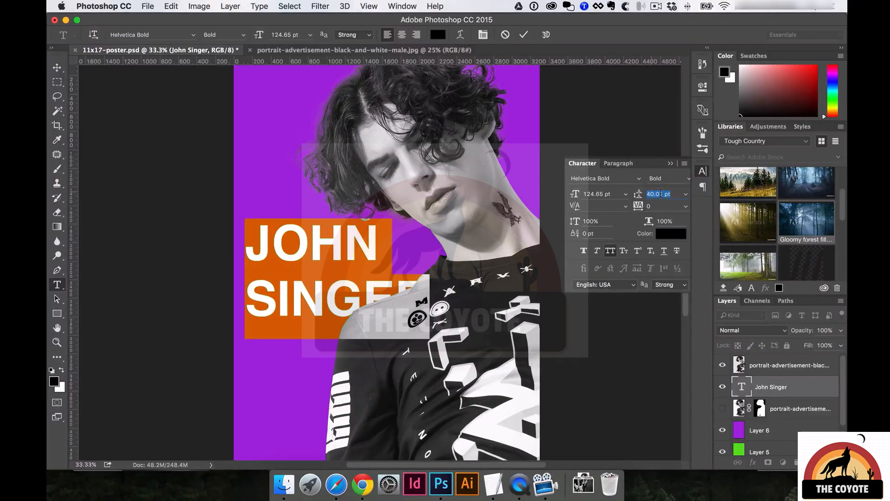
{"action": "key", "text": "shift+Up"}
{"action": "key", "text": "shift+Up"}
{"action": "key", "text": "shift+Down"}
{"action": "key", "text": "shift+Down"}
{"action": "key", "text": "shift+Down"}
{"action": "key", "text": "shift+Down"}
{"action": "key", "text": "shift+Down"}
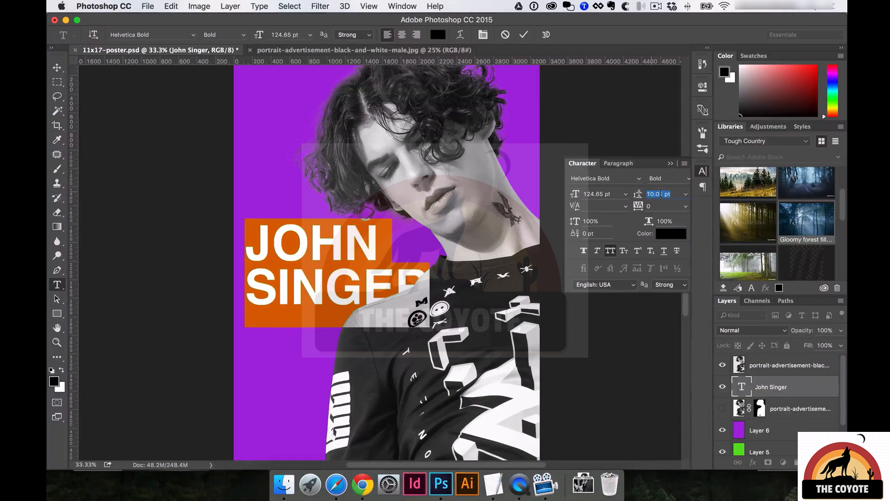
{"action": "key", "text": "Down"}
{"action": "key", "text": "Down"}
{"action": "key", "text": "Down"}
{"action": "key", "text": "Down"}
{"action": "key", "text": "Down"}
{"action": "key", "text": "Down"}
{"action": "key", "text": "Down"}
{"action": "key", "text": "Down"}
{"action": "key", "text": "Down"}
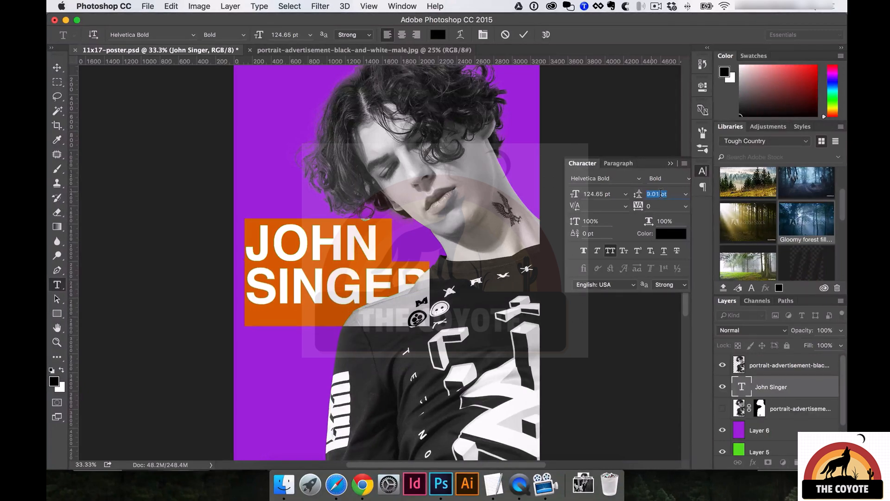
{"action": "key", "text": "Down"}
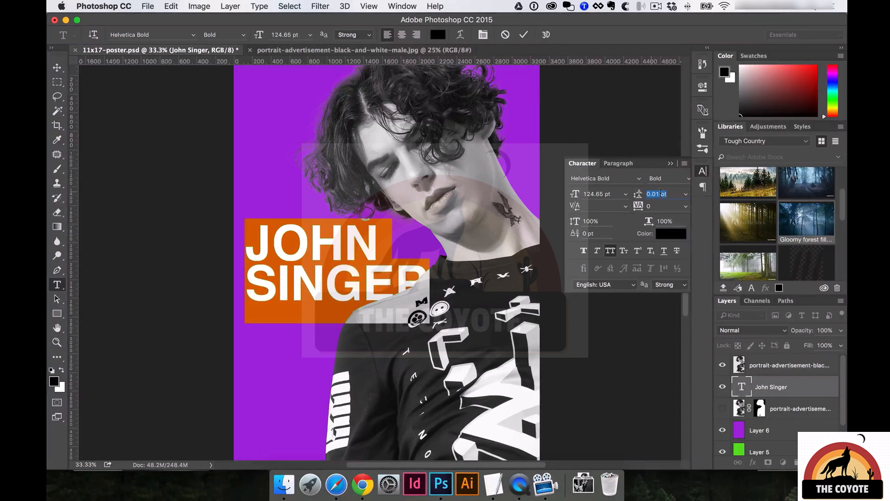
{"action": "left_click", "coordinate": [661, 192]}
{"action": "key", "text": "BackSpace"}
{"action": "type", "text": "2"}
{"action": "key", "text": "super+Return"}
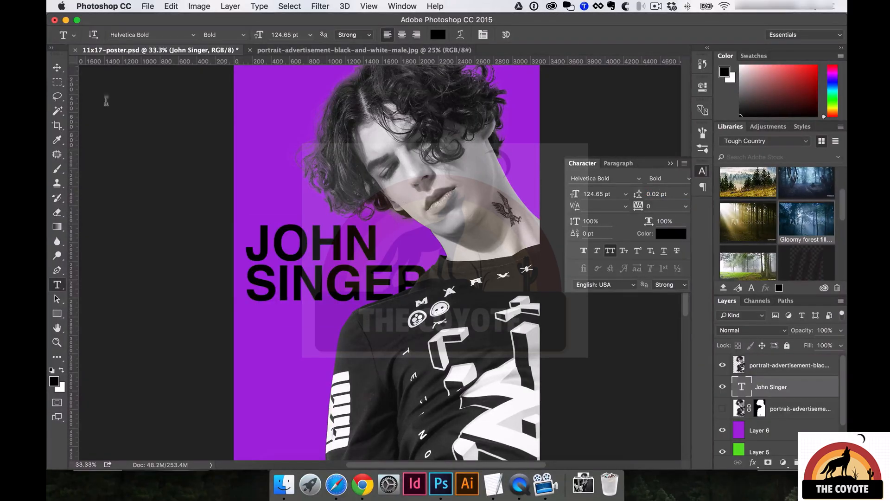
{"action": "key", "text": "v"}
{"action": "left_click_drag", "start_coordinate": [286, 245], "coordinate": [269, 236]}
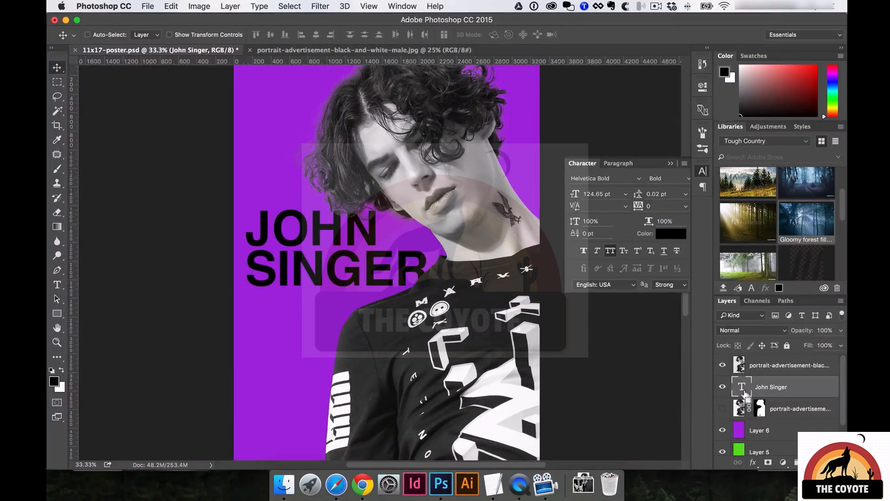
{"action": "key", "text": "super+bracketright"}
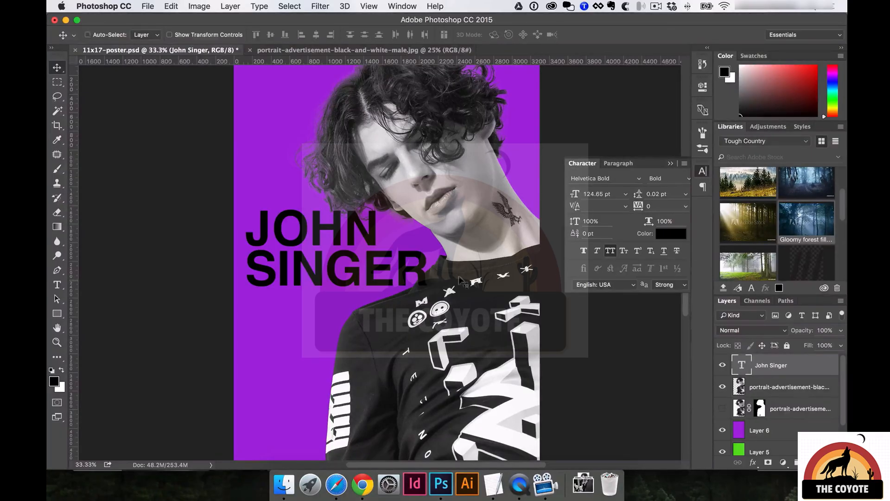
{"action": "key", "text": "super+t"}
{"action": "left_click_drag", "start_coordinate": [429, 307], "coordinate": [449, 320]}
{"action": "key", "text": "Return"}
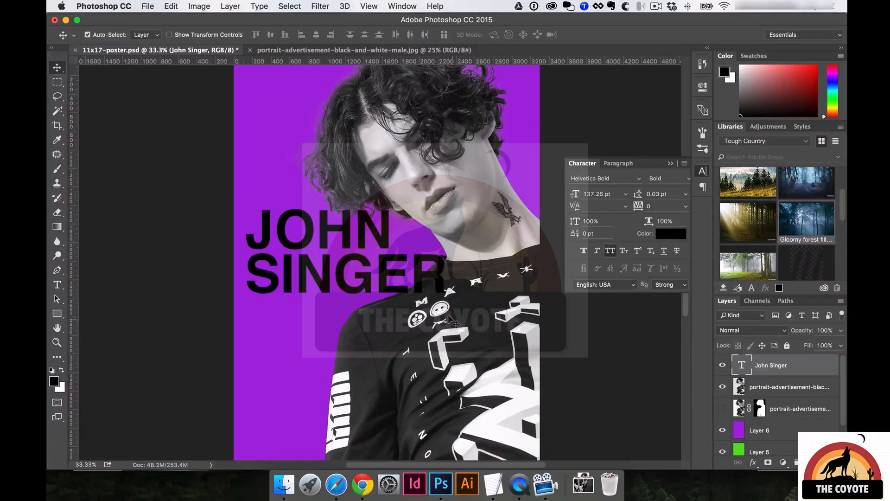
Stack the portrait copy layer above the headline so the shirt hides SINGER's R.
{"action": "left_click", "coordinate": [448, 163]}
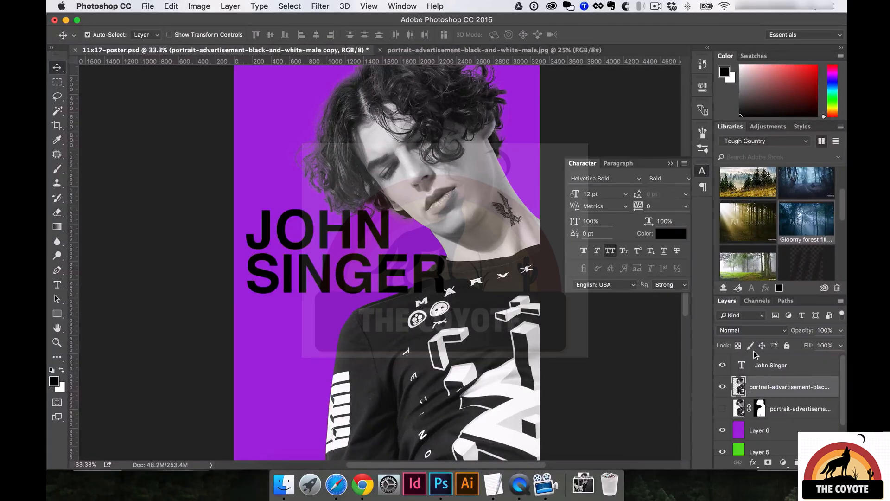
{"action": "left_click_drag", "start_coordinate": [785, 387], "coordinate": [788, 360]}
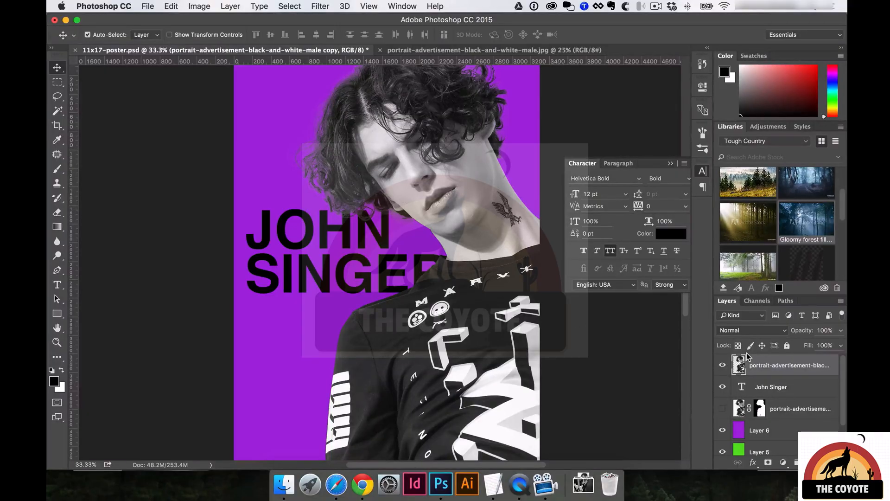
{"action": "key", "text": "super+z"}
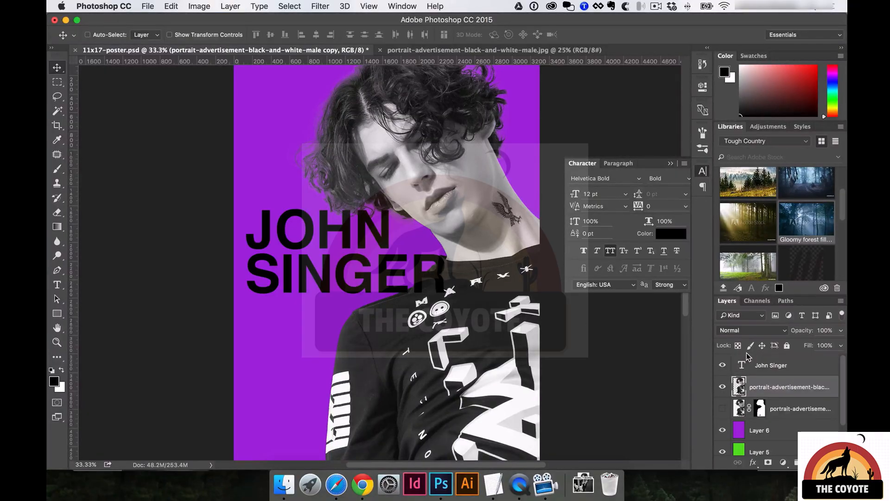
{"action": "key", "text": "super+z"}
{"action": "key", "text": "super"}
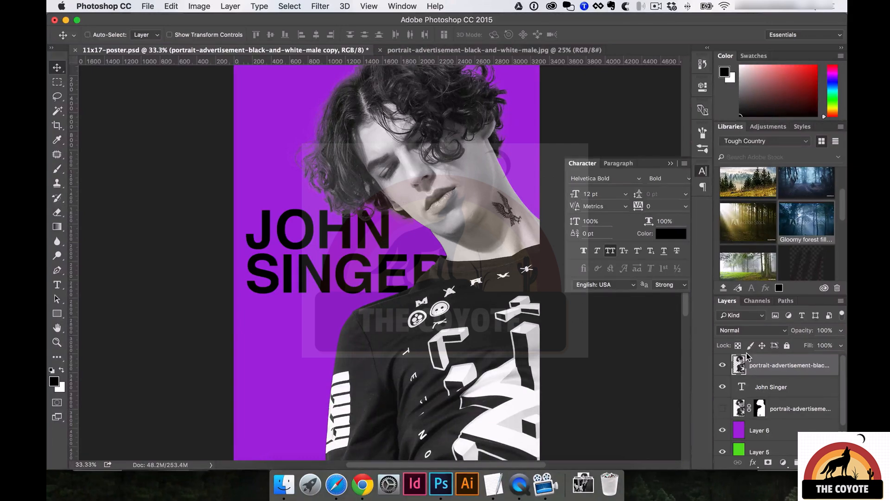
{"action": "key", "text": "super"}
{"action": "key", "text": "super+z"}
{"action": "key", "text": "super+bracketleft"}
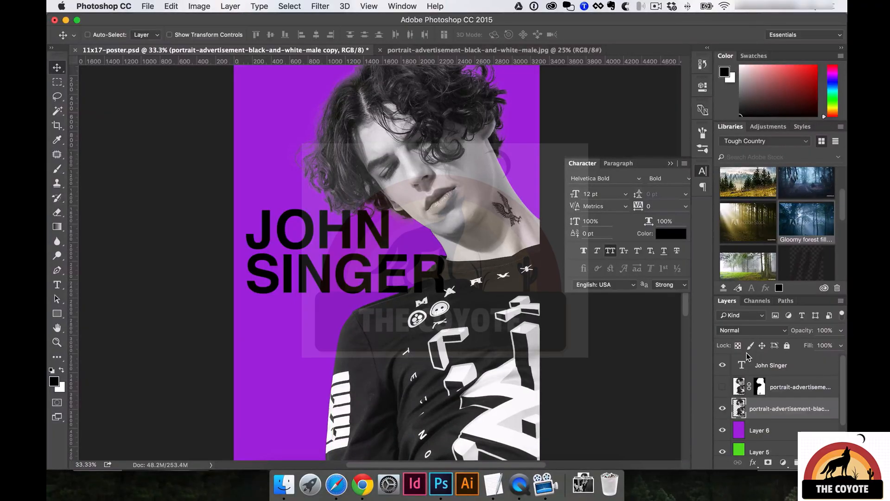
{"action": "key", "text": "super+bracketright"}
{"action": "key", "text": "super+bracketright"}
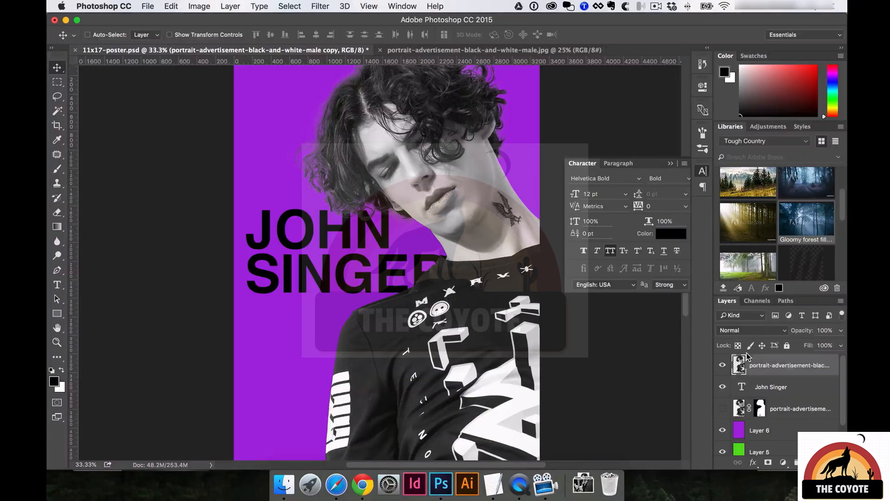
{"action": "left_click", "coordinate": [229, 6]}
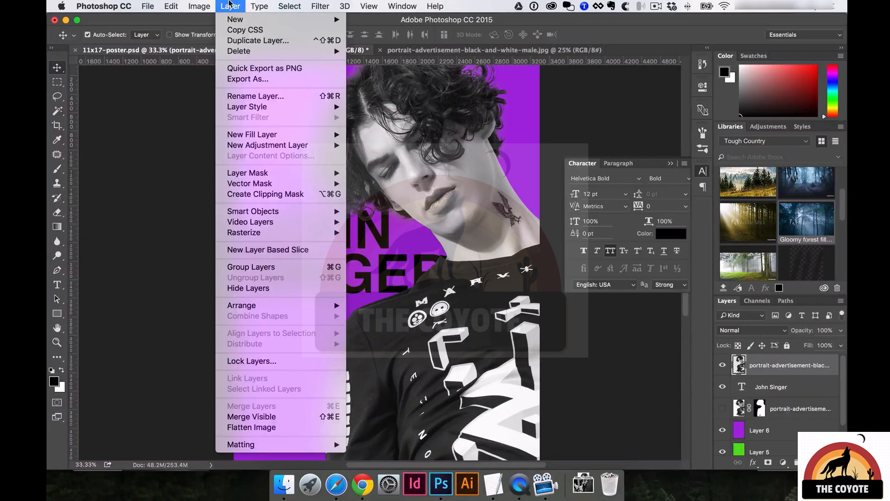
{"action": "mouse_move", "coordinate": [254, 306]}
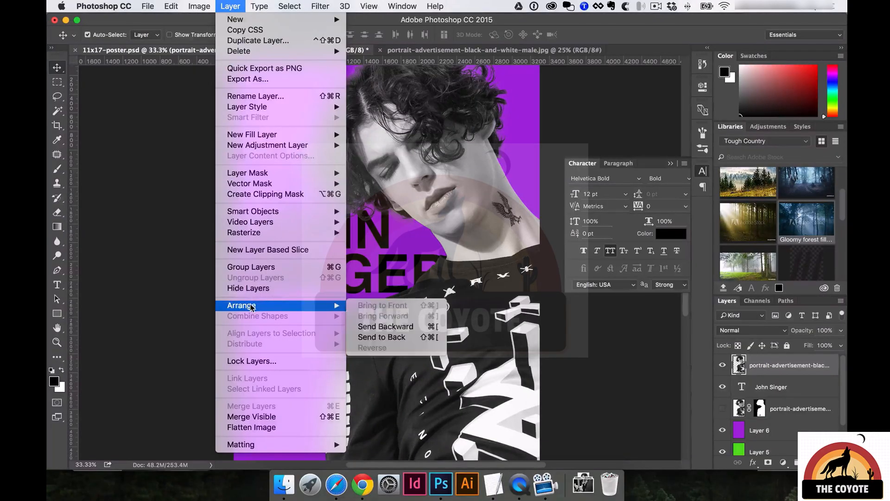
{"action": "left_click", "coordinate": [394, 327]}
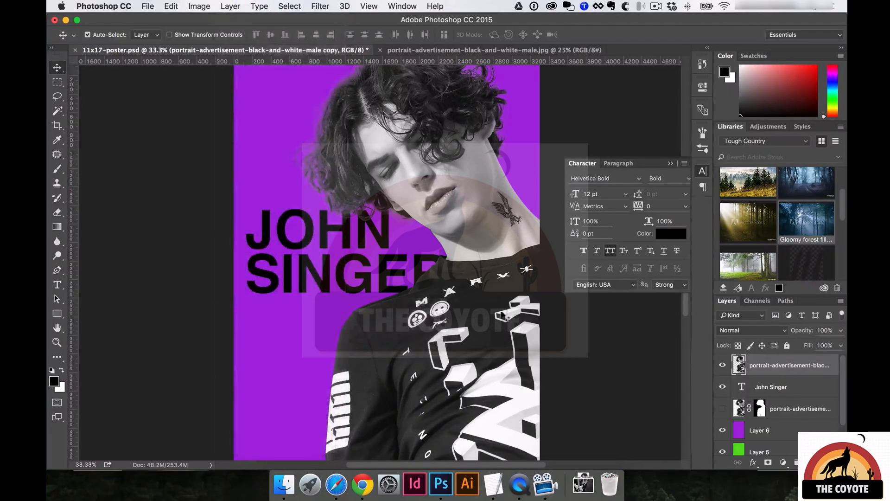
{"action": "left_click", "coordinate": [382, 265]}
{"action": "key", "text": "ctrl+t"}
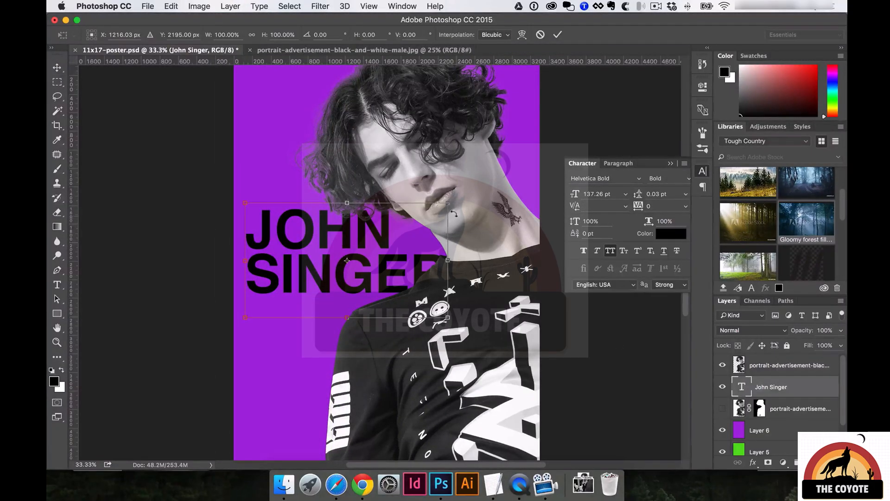
{"action": "left_click_drag", "start_coordinate": [446, 199], "coordinate": [475, 178]}
{"action": "left_click_drag", "start_coordinate": [479, 318], "coordinate": [453, 304]}
{"action": "left_click_drag", "start_coordinate": [378, 252], "coordinate": [378, 259]}
{"action": "left_click_drag", "start_coordinate": [455, 313], "coordinate": [464, 207]}
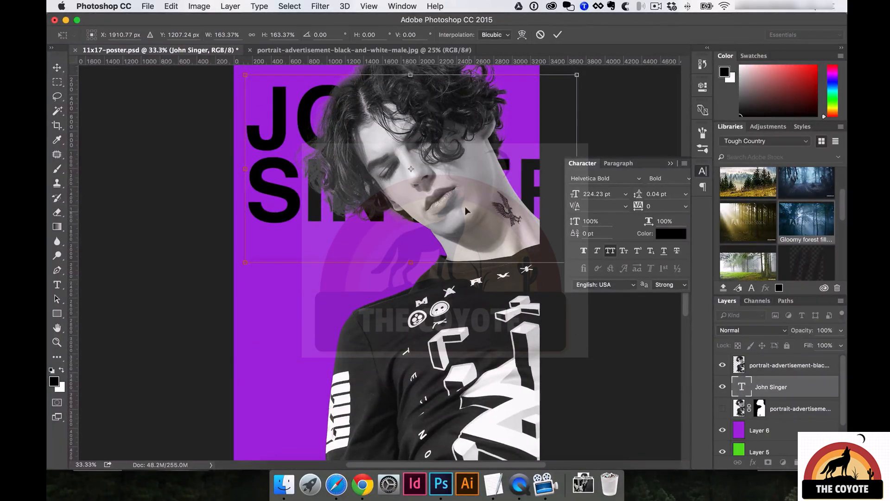
{"action": "key", "text": "super+z"}
{"action": "left_click_drag", "start_coordinate": [576, 377], "coordinate": [441, 300]}
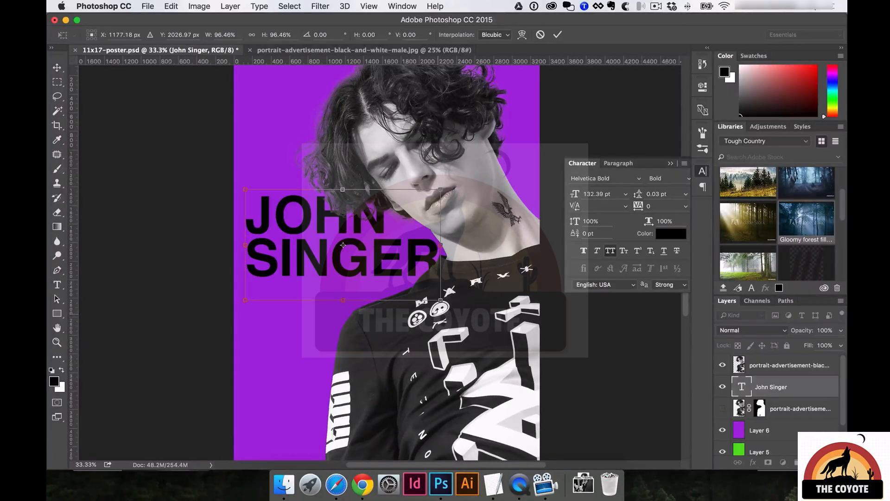
{"action": "key", "text": "Return"}
{"action": "left_click_drag", "start_coordinate": [383, 282], "coordinate": [389, 243]}
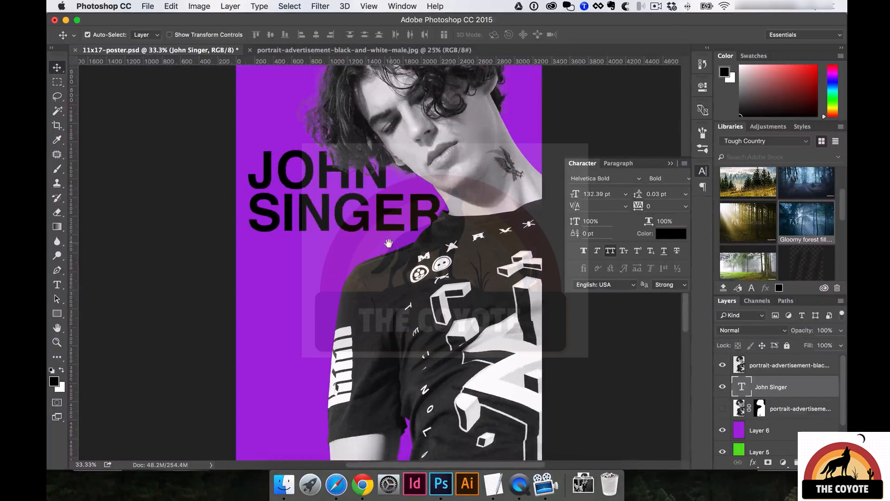
Cut the date and venue lines from the TextEdit event notes and return to the Photoshop poster.
{"action": "scroll", "coordinate": [389, 243], "scroll_direction": "down", "scroll_amount": 3}
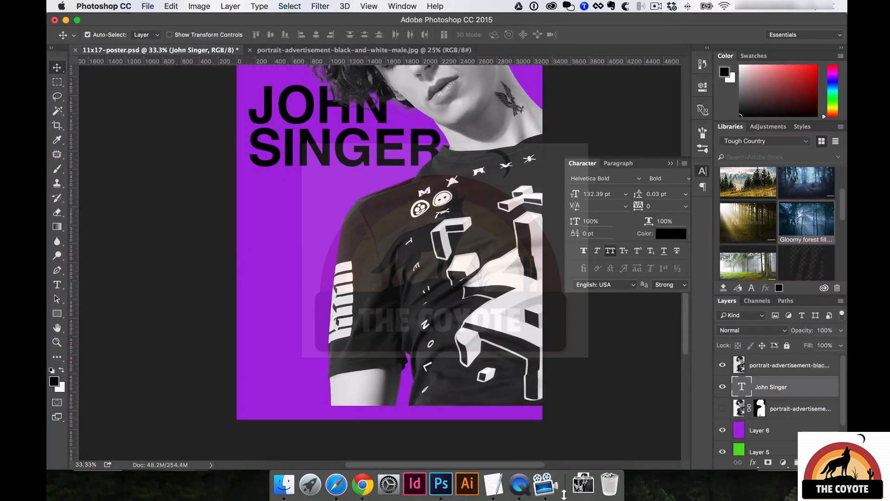
{"action": "left_click", "coordinate": [493, 483]}
{"action": "left_click", "coordinate": [538, 223]}
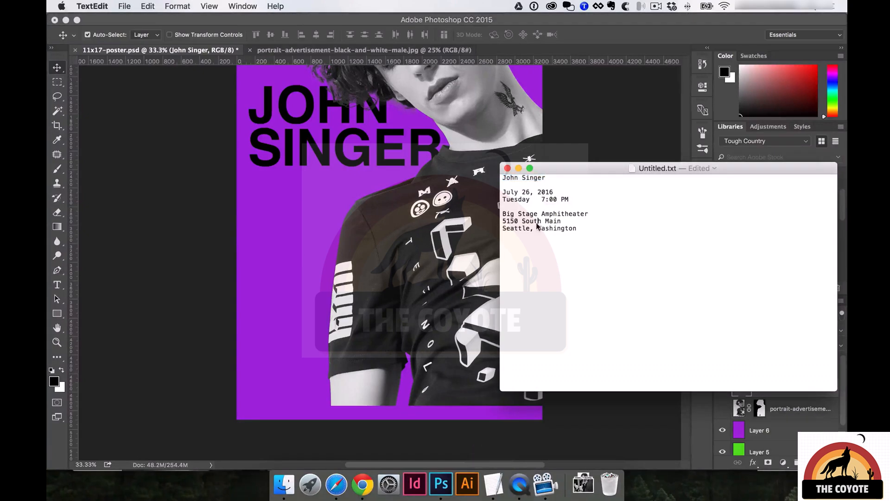
{"action": "left_click_drag", "start_coordinate": [508, 195], "coordinate": [577, 230]}
{"action": "key", "text": "super+x"}
{"action": "key", "text": "super+z"}
{"action": "left_click", "coordinate": [362, 234]}
Paste the event details as a new text layer and scale it up to about 36 pt.
{"action": "key", "text": "t"}
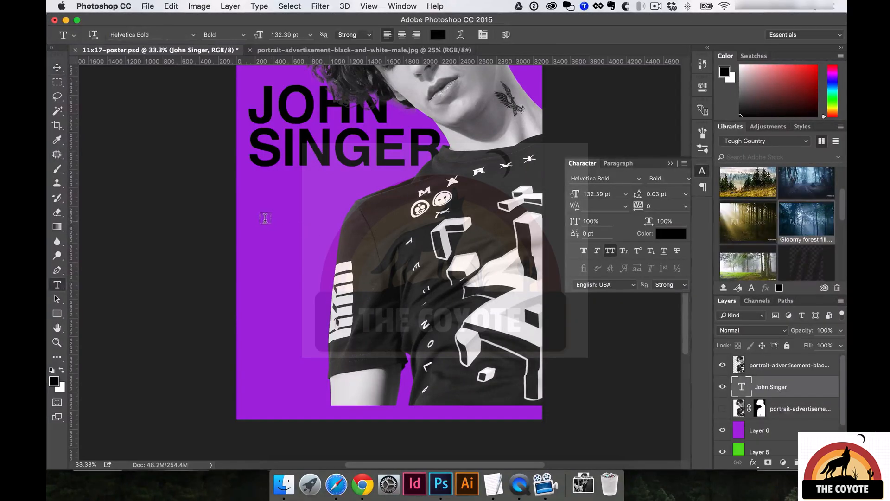
{"action": "left_click", "coordinate": [266, 220]}
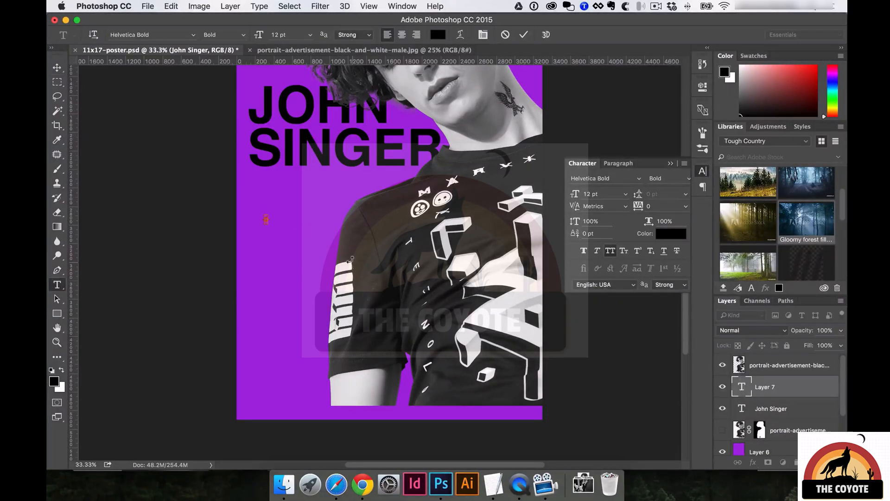
{"action": "key", "text": "super+v"}
{"action": "key", "text": "super+t"}
{"action": "left_click_drag", "start_coordinate": [329, 242], "coordinate": [454, 293]}
{"action": "key", "text": "Return"}
Position the date and venue block under SINGER, shifted slightly right.
{"action": "left_click_drag", "start_coordinate": [288, 219], "coordinate": [258, 183]}
{"action": "key", "text": "t"}
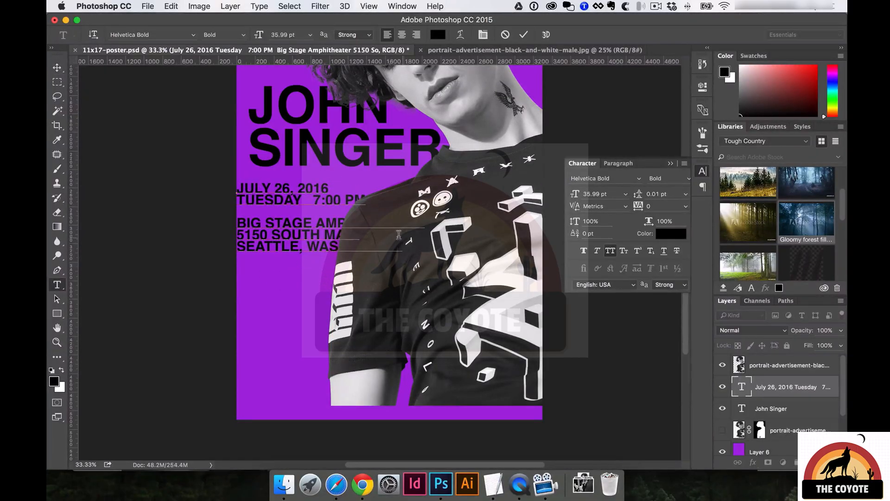
{"action": "key", "text": "v"}
{"action": "left_click_drag", "start_coordinate": [317, 199], "coordinate": [336, 199]}
{"action": "key", "text": "t"}
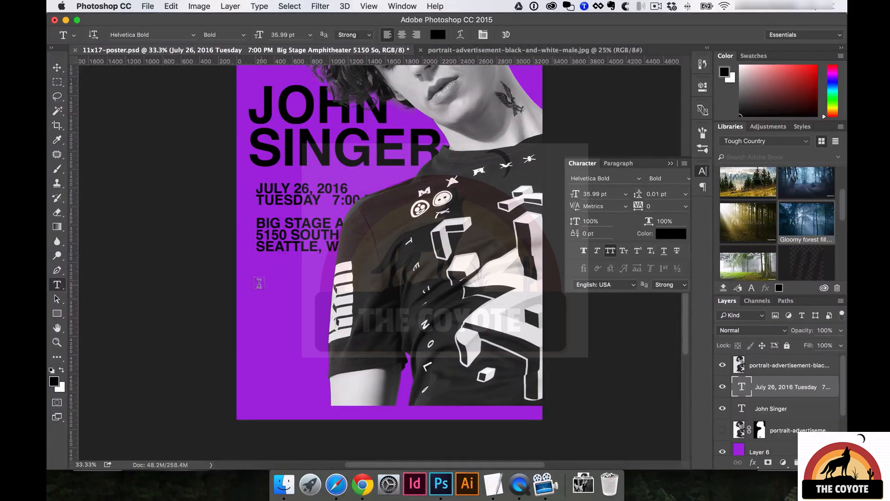
{"action": "mouse_move", "coordinate": [256, 276]}
{"action": "left_mouse_down"}
{"action": "mouse_move", "coordinate": [422, 362]}
{"action": "mouse_move", "coordinate": [524, 399]}
{"action": "left_mouse_up"}
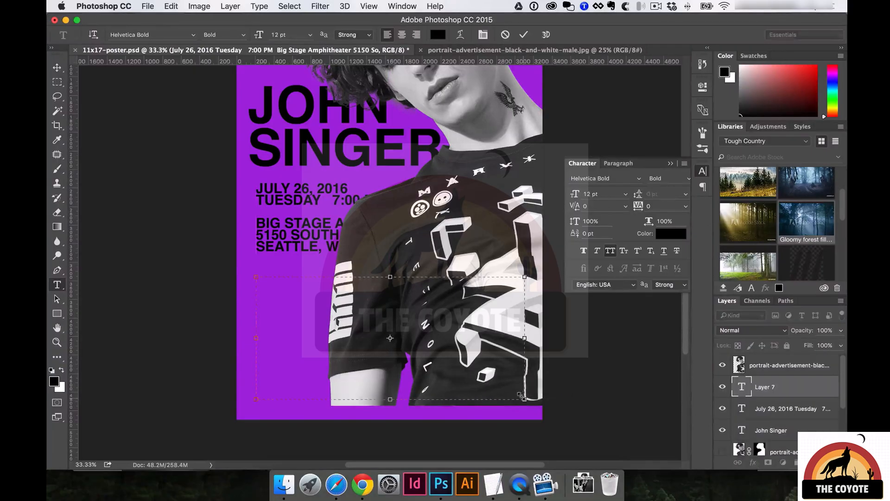
Paste the event details into a paragraph box, try 19–22 pt sizes with 10 pt leading, and settle on 21 pt.
{"action": "key", "text": "super+v"}
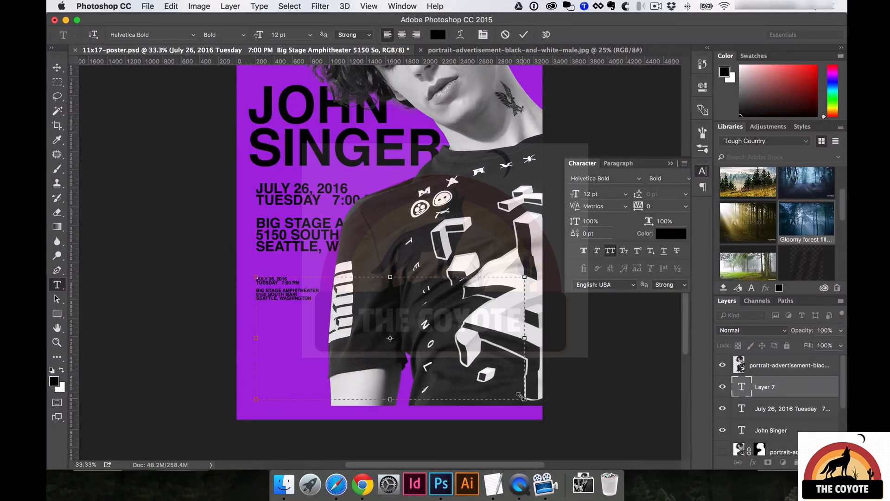
{"action": "key", "text": "super+a"}
{"action": "key", "text": "super+shift+period"}
{"action": "key", "text": "super+shift+period"}
{"action": "key", "text": "super+shift+period"}
{"action": "key", "text": "super+shift+period"}
{"action": "key", "text": "super+shift+period"}
{"action": "key", "text": "super+shift+period"}
{"action": "key", "text": "super+shift+period"}
{"action": "key", "text": "super+alt+Down"}
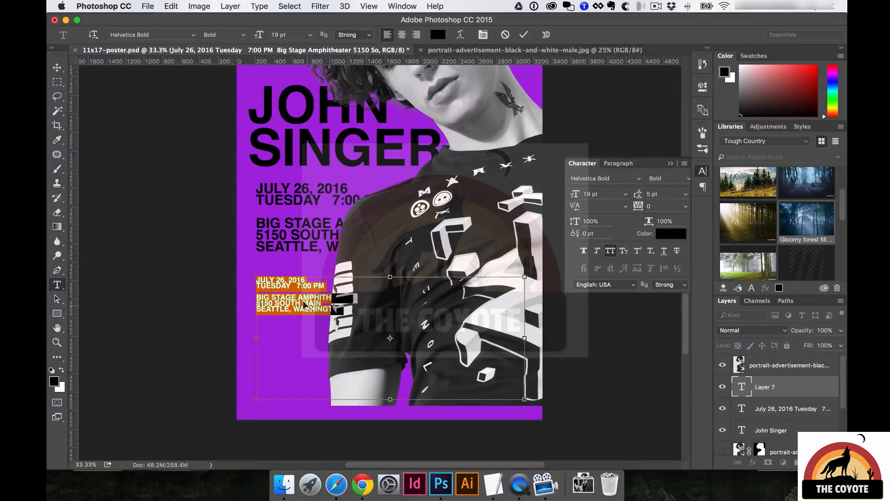
{"action": "key", "text": "super+alt+Down"}
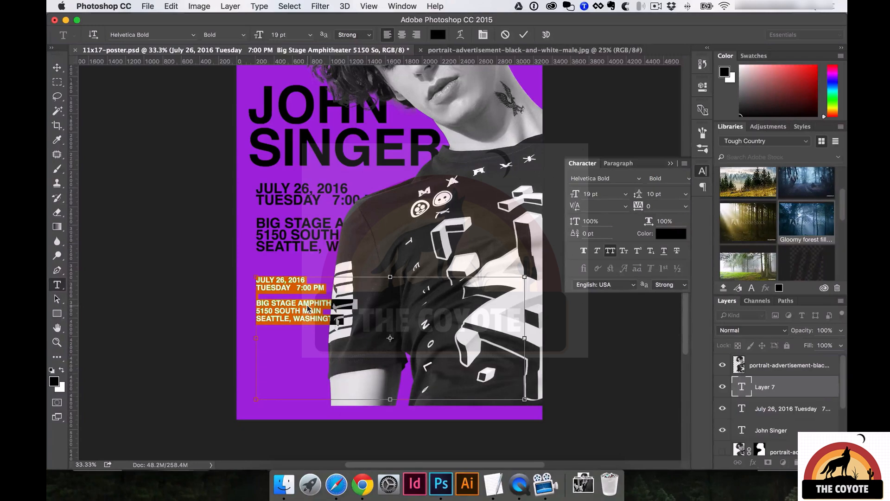
{"action": "key", "text": "super+shift+period"}
{"action": "key", "text": "super+shift+period"}
{"action": "key", "text": "super+shift+period"}
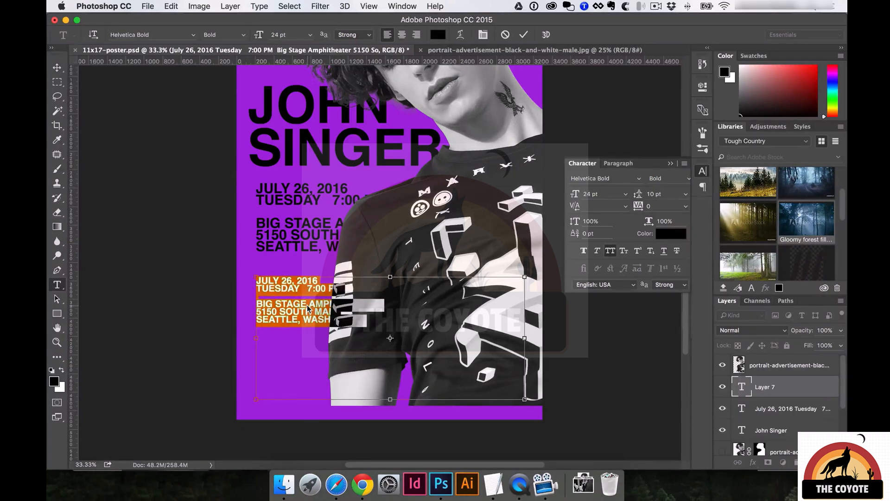
{"action": "key", "text": "super+shift+comma"}
{"action": "key", "text": "super+shift+comma"}
{"action": "key", "text": "super+shift+comma"}
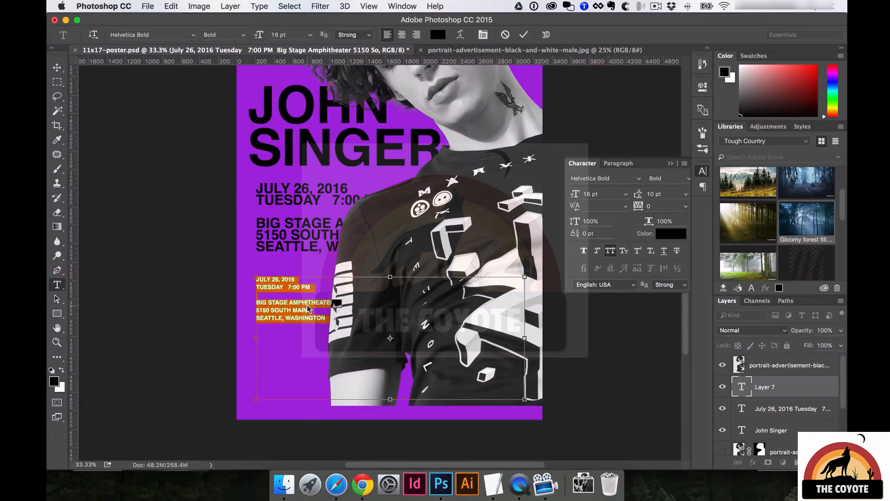
{"action": "key", "text": "super+shift+period"}
{"action": "key", "text": "super+shift+period"}
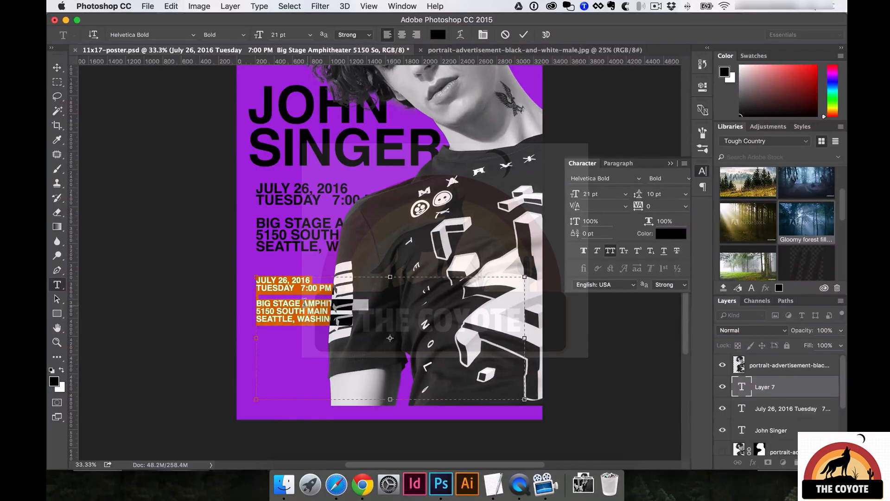
{"action": "key", "text": "super+Return"}
Discard an empty text box and paste another paragraph copy of the event details.
{"action": "left_click_drag", "start_coordinate": [255, 277], "coordinate": [390, 364]}
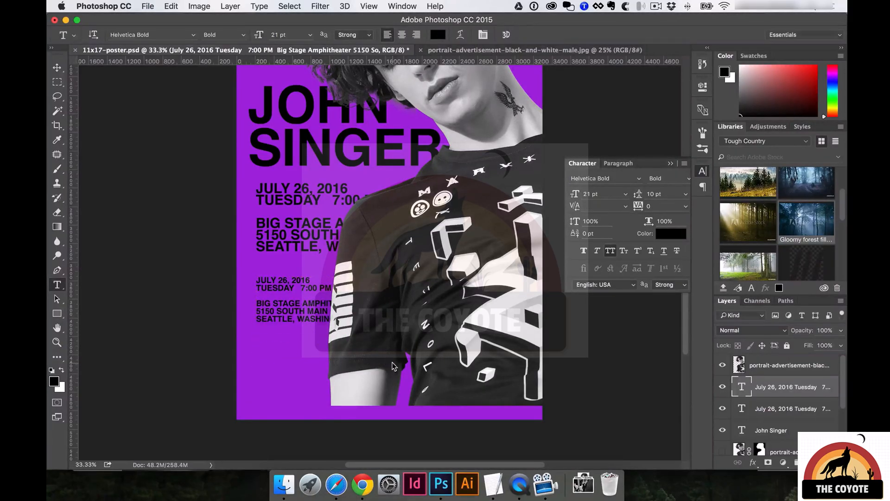
{"action": "key", "text": "Escape"}
{"action": "left_click_drag", "start_coordinate": [268, 295], "coordinate": [331, 338]}
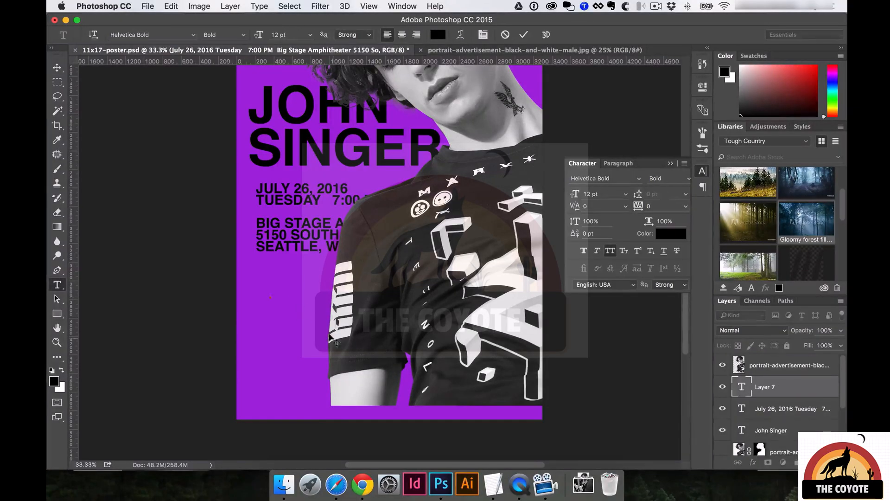
{"action": "key", "text": "ctrl+v"}
{"action": "left_click", "coordinate": [337, 342]}
{"action": "left_click_drag", "start_coordinate": [270, 349], "coordinate": [439, 401]}
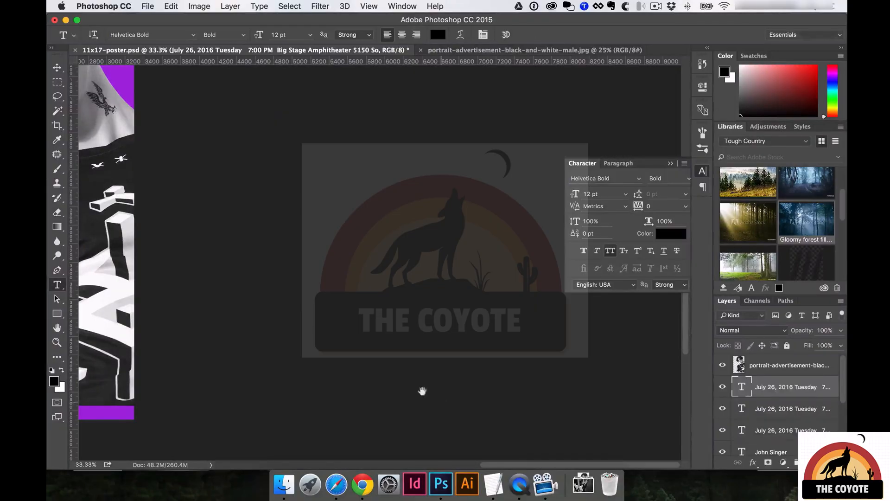
{"action": "scroll", "coordinate": [437, 397], "scroll_direction": "left", "scroll_amount": 10}
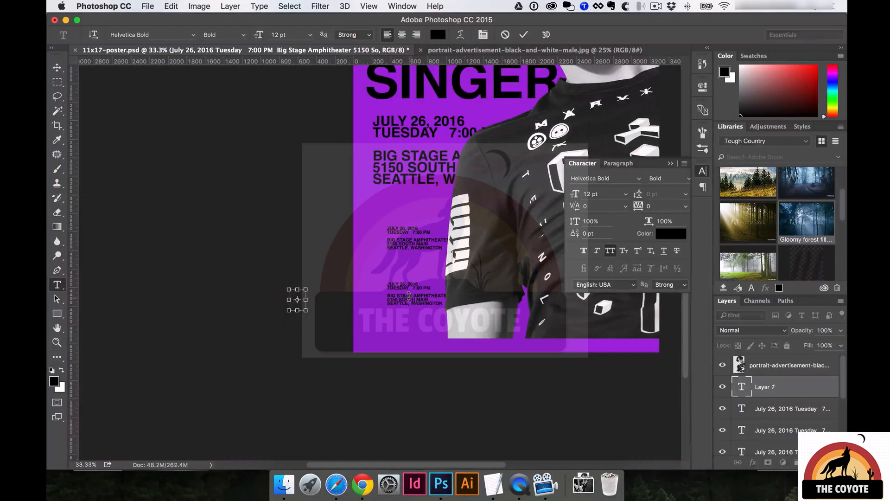
{"action": "key", "text": "super+Return"}
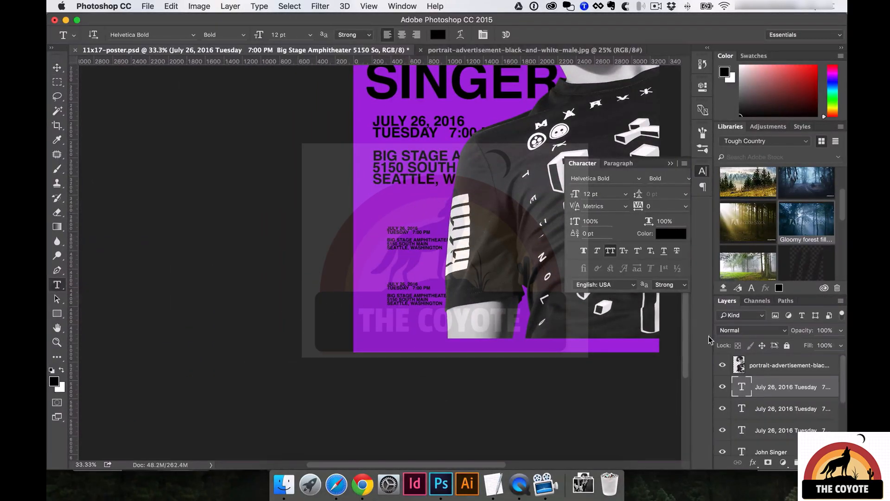
{"action": "key", "text": "Delete"}
{"action": "key", "text": "v"}
{"action": "left_click_drag", "start_coordinate": [424, 244], "coordinate": [281, 316]}
{"action": "key", "text": "Delete"}
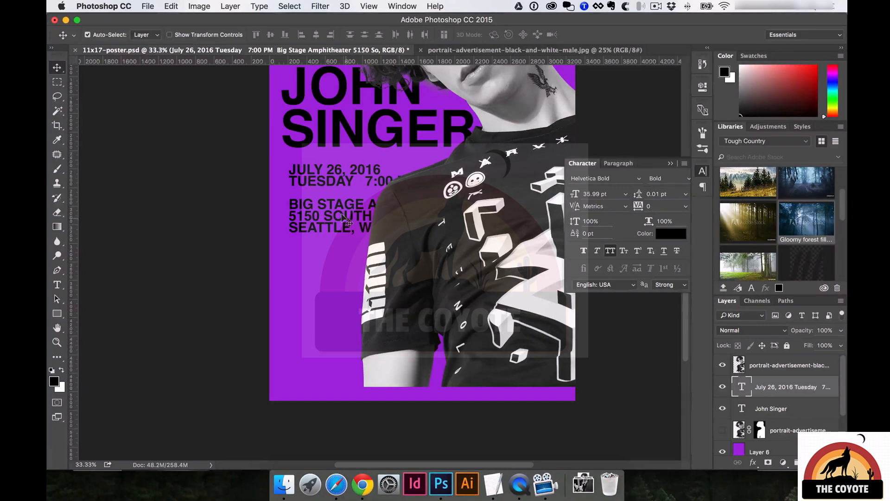
Lower the date and venue block and bring its layer above the portrait.
{"action": "left_click_drag", "start_coordinate": [351, 205], "coordinate": [334, 233]}
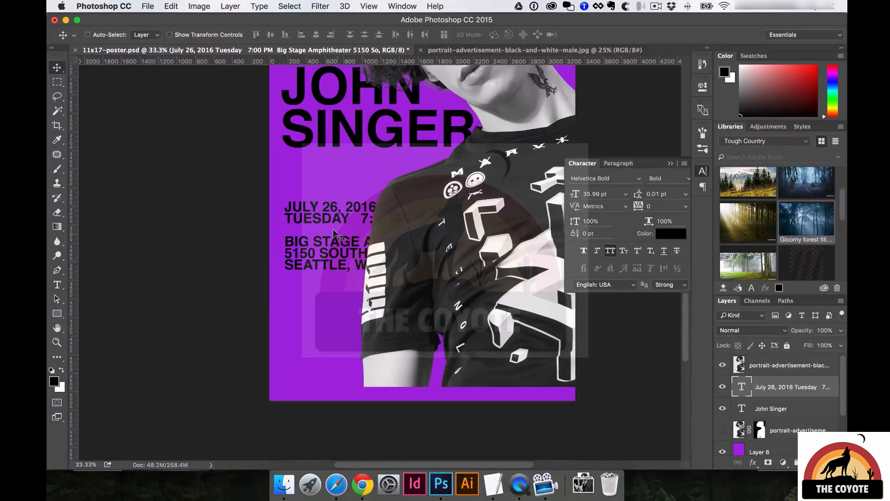
{"action": "key", "text": "super"}
{"action": "key", "text": "super+bracketright"}
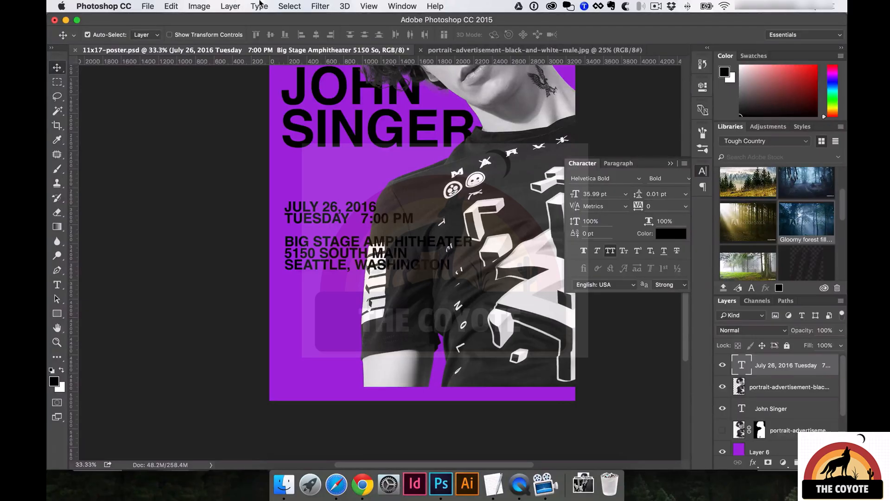
Try the layer stacking commands on the date text layer, leaving its order unchanged.
{"action": "key", "text": "super+shift+bracketleft"}
{"action": "key", "text": "super+shift+bracketright"}
{"action": "left_click", "coordinate": [235, 5]}
{"action": "mouse_move", "coordinate": [322, 308]}
{"action": "left_click", "coordinate": [455, 294]}
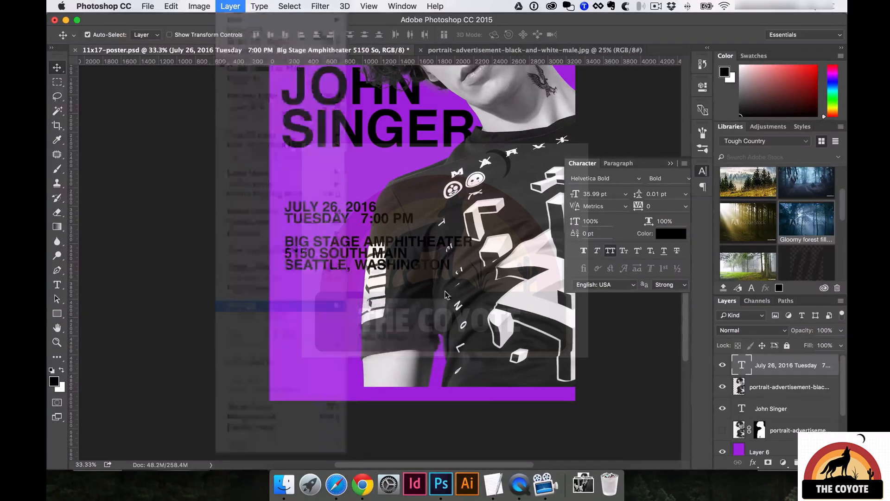
Move the date and venue block down to the poster's lower-left corner and nudge it into place.
{"action": "left_click_drag", "start_coordinate": [370, 264], "coordinate": [370, 344]}
{"action": "left_click_drag", "start_coordinate": [391, 267], "coordinate": [371, 302]}
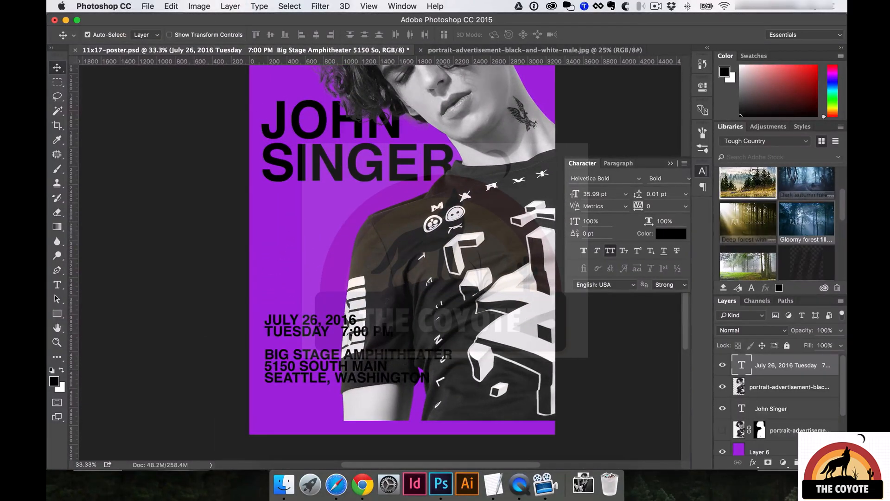
{"action": "double_click", "coordinate": [389, 301]}
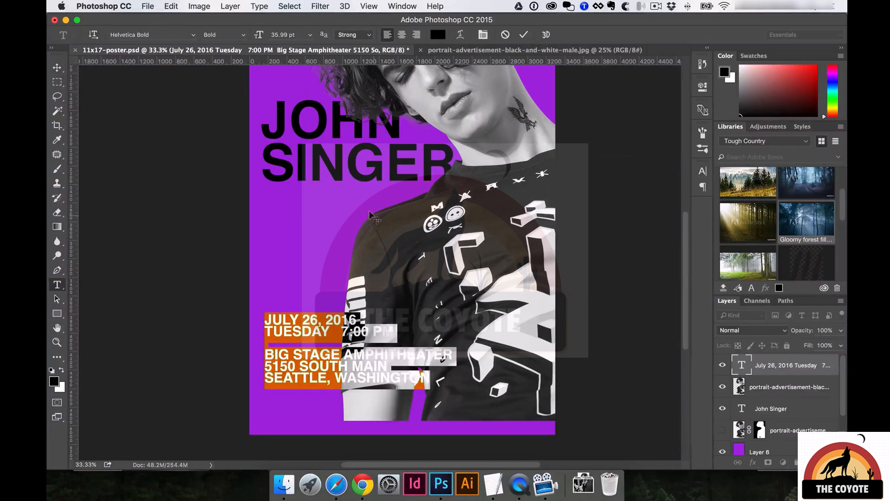
{"action": "key", "text": "ctrl+Return"}
{"action": "key", "text": "v"}
{"action": "left_click_drag", "start_coordinate": [340, 287], "coordinate": [330, 279]}
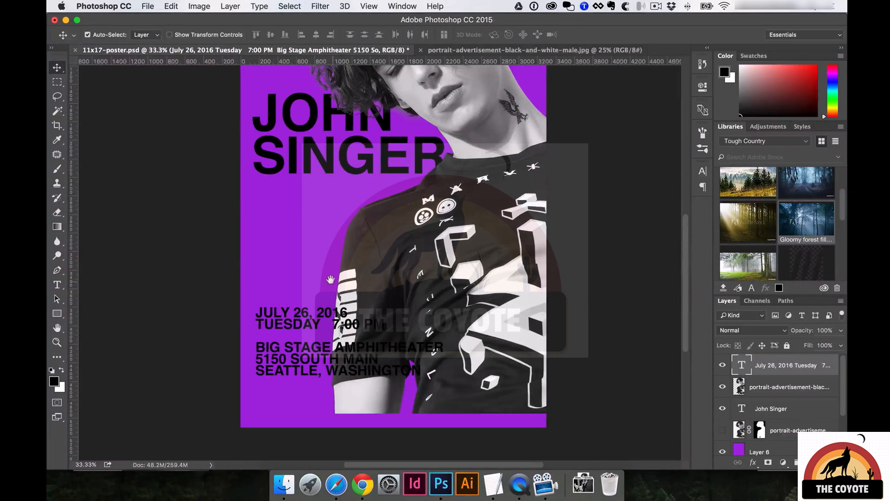
{"action": "left_click_drag", "start_coordinate": [294, 318], "coordinate": [302, 332]}
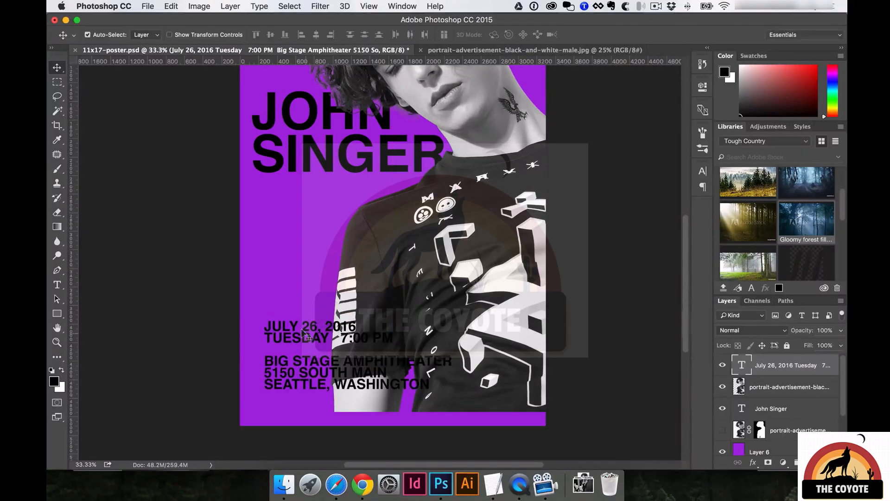